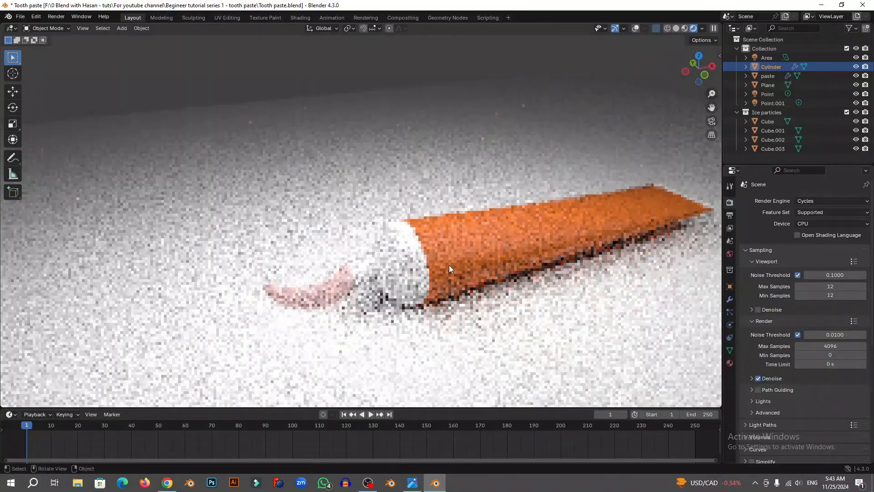
Step: Turn on the viewport overlays and add a camera to the toothpaste scene
scroll(449, 265, down, 4)
middle_drag(449, 265, 479, 254)
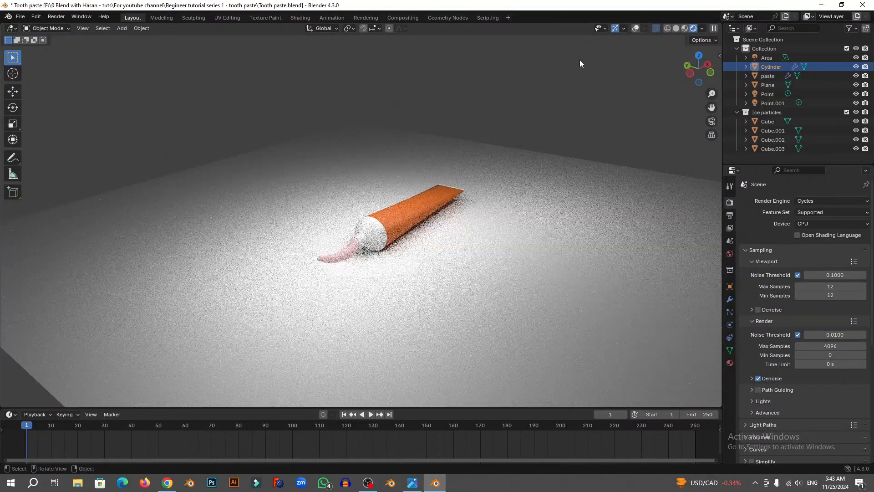
click(636, 28)
middle_drag(417, 228, 434, 244)
key(shift+a)
mouse_move(435, 244)
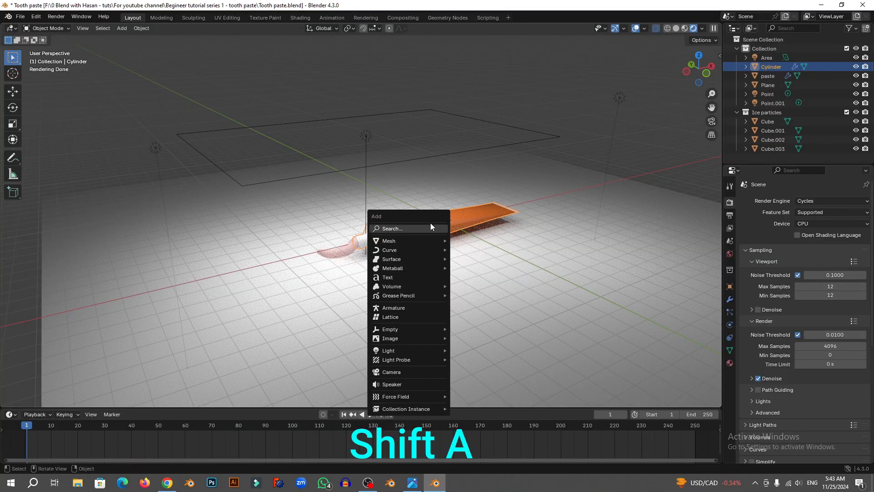
click(400, 373)
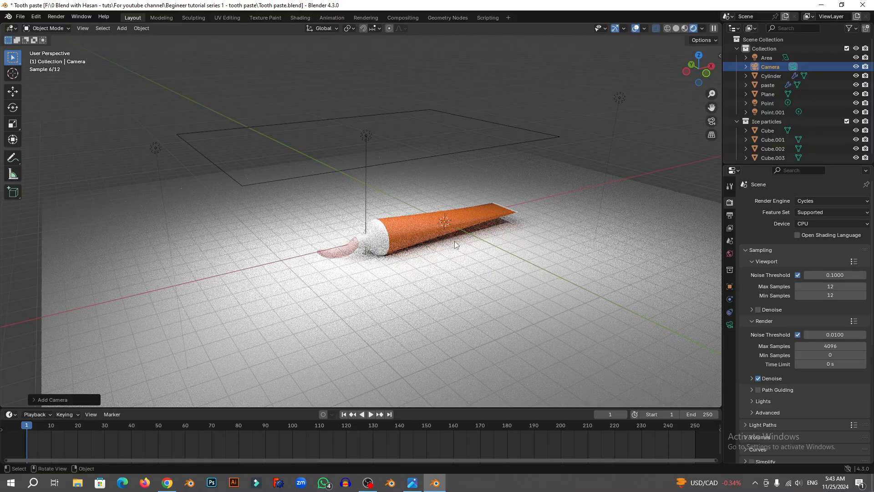
Step: Align the camera to a close-up perspective view of the tube's threaded neck and the squeezed-out paste
scroll(426, 277, up, 6)
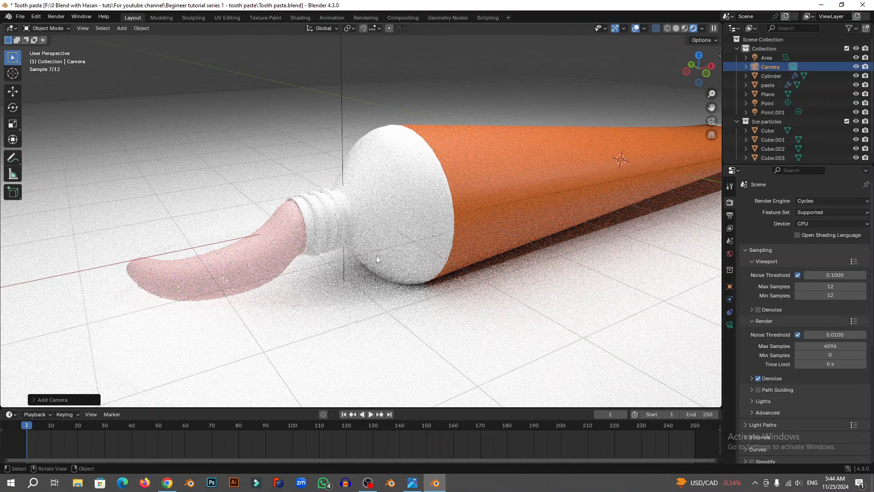
middle_drag(377, 256, 386, 265)
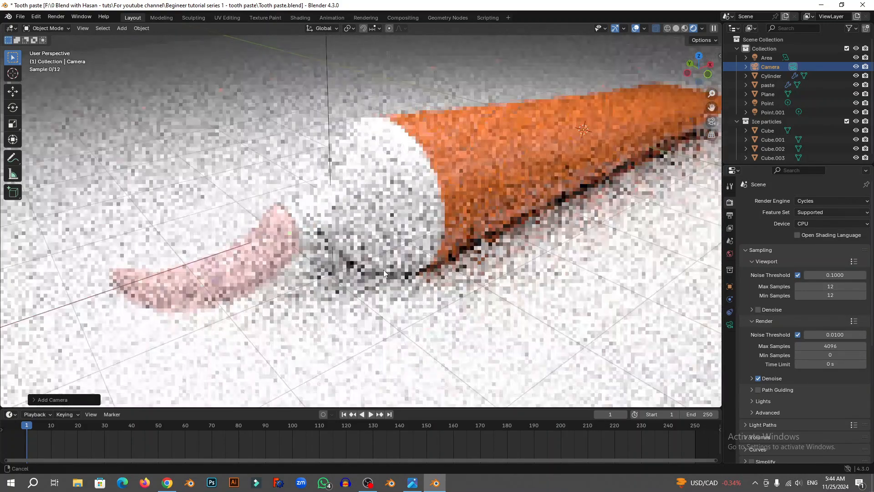
key(ctrl+alt+0)
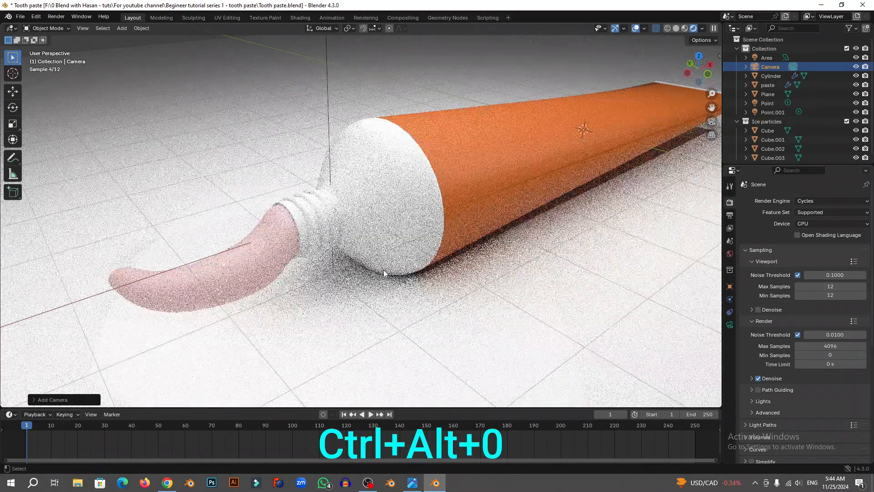
key(ctrl+alt+0)
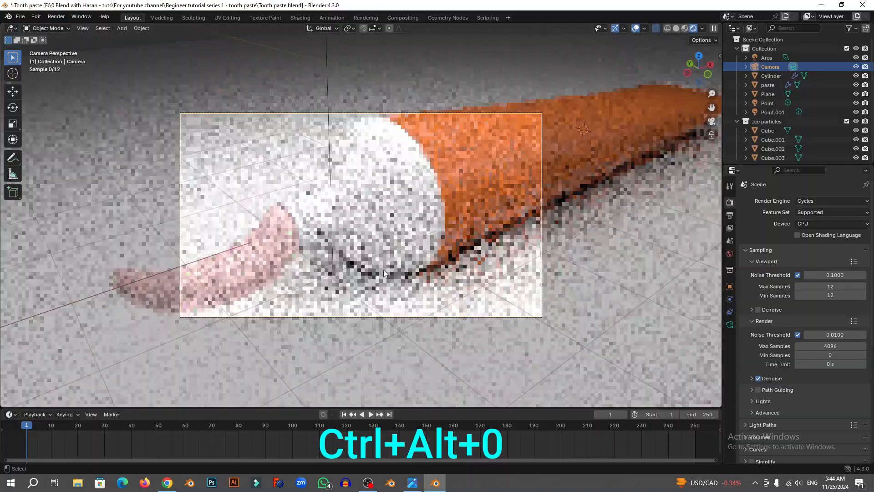
scroll(384, 269, up, 3)
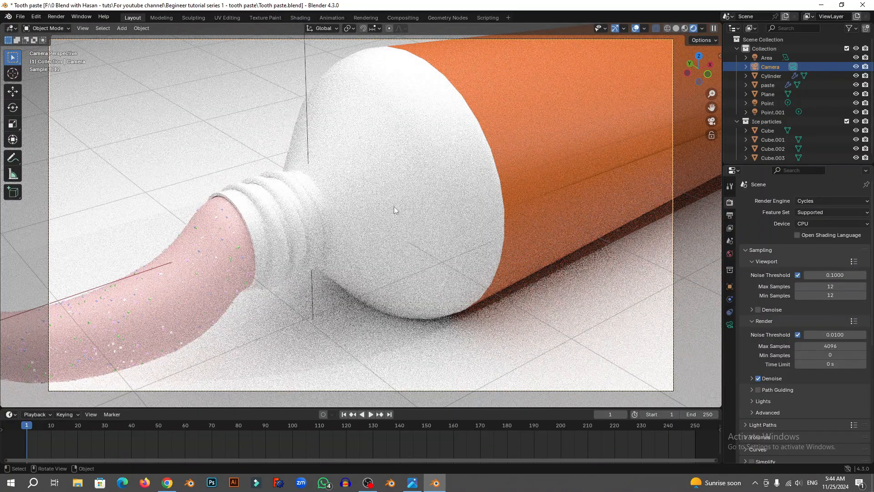
Step: Hide the viewport overlays and set the area light's power to 1000 W
click(366, 162)
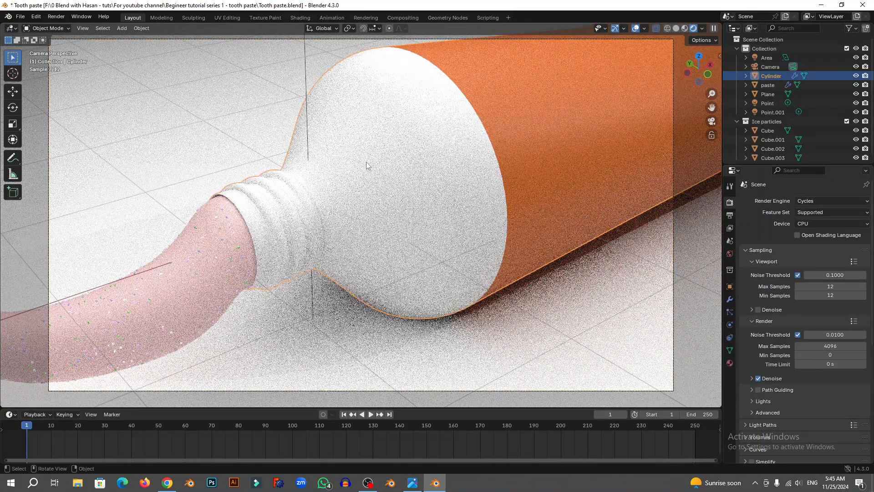
click(637, 28)
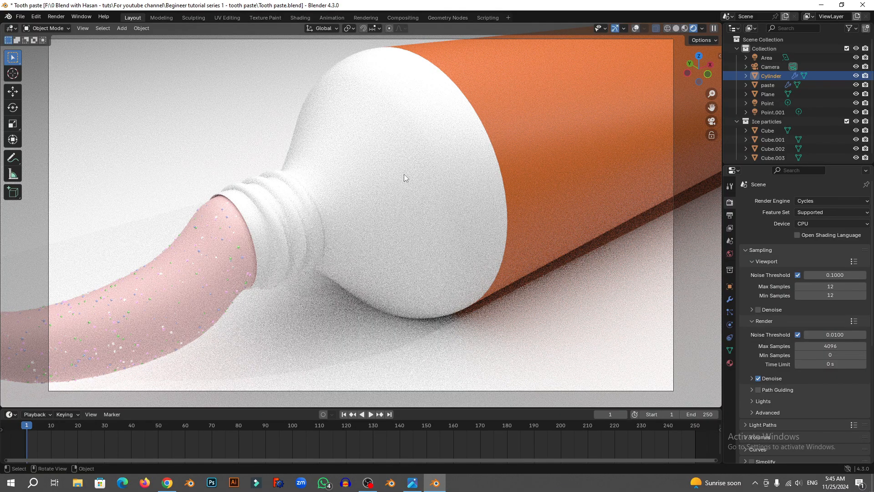
click(769, 57)
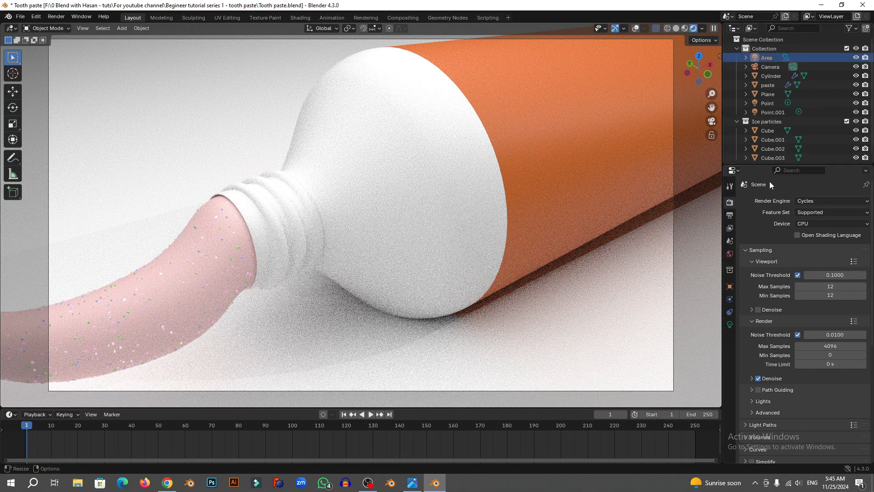
click(728, 324)
drag(824, 263, 840, 263)
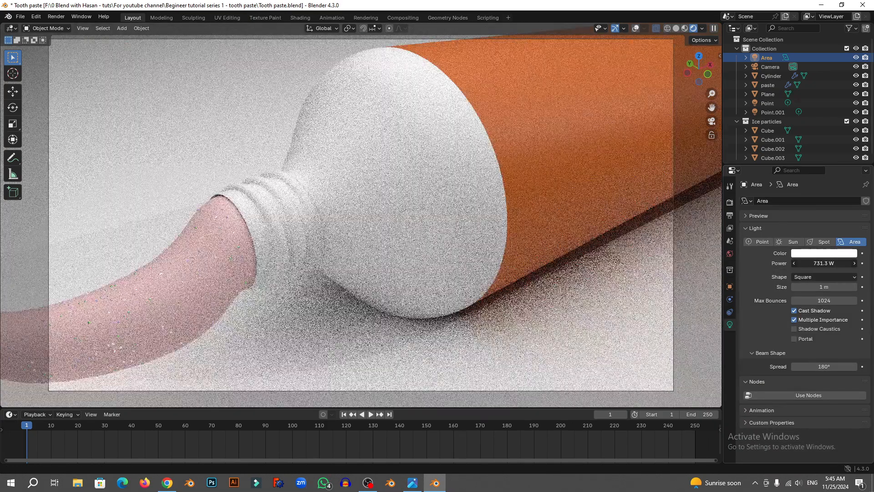
click(824, 263)
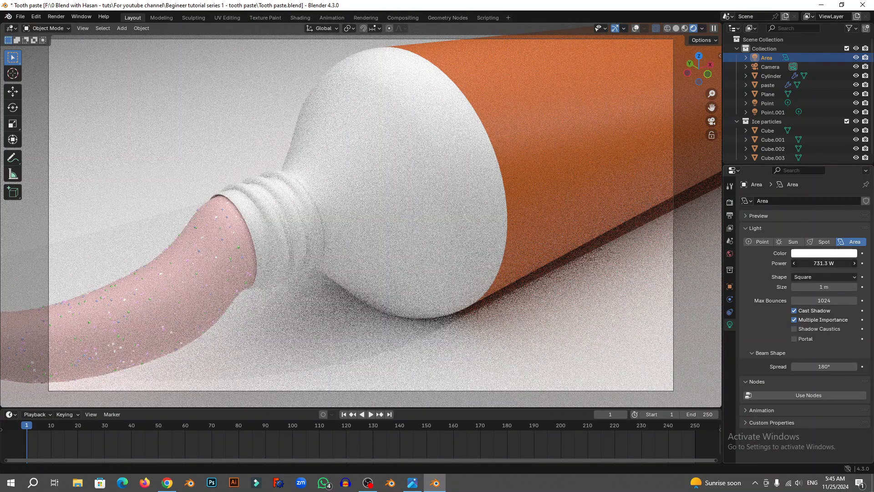
text(1000)
key(Return)
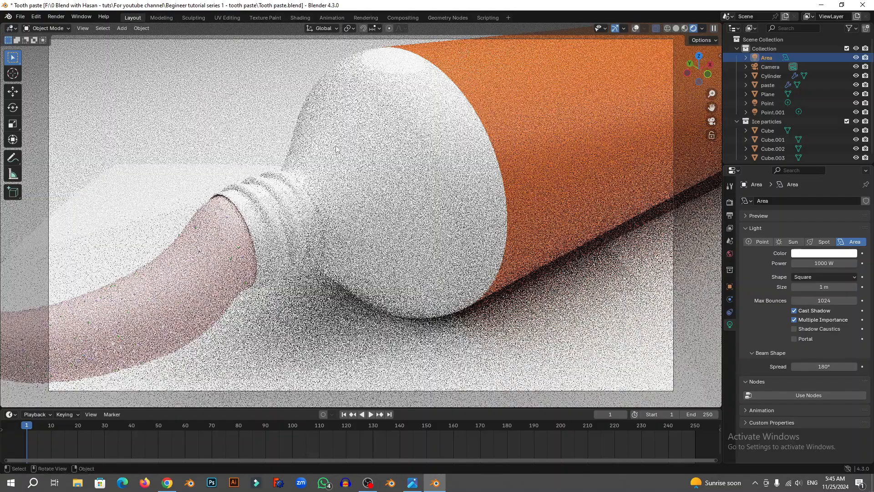
Step: Darken the base color of the tube's white material to a light grey
click(405, 137)
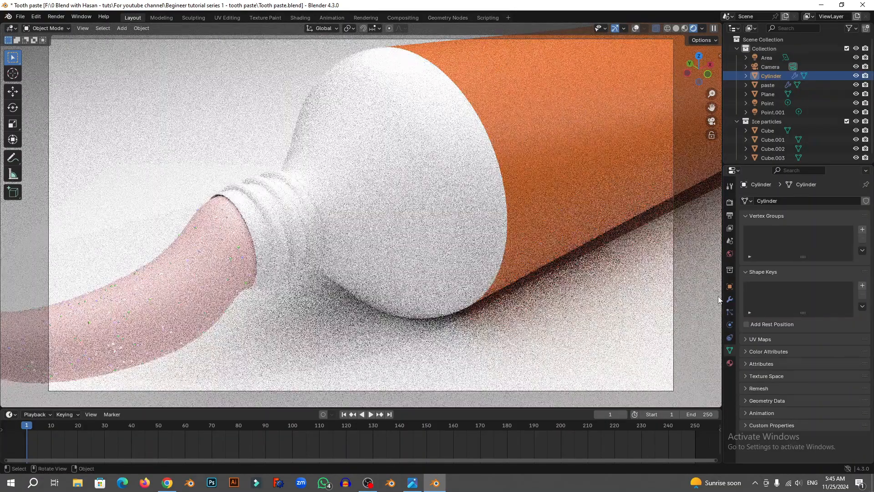
click(730, 362)
click(782, 212)
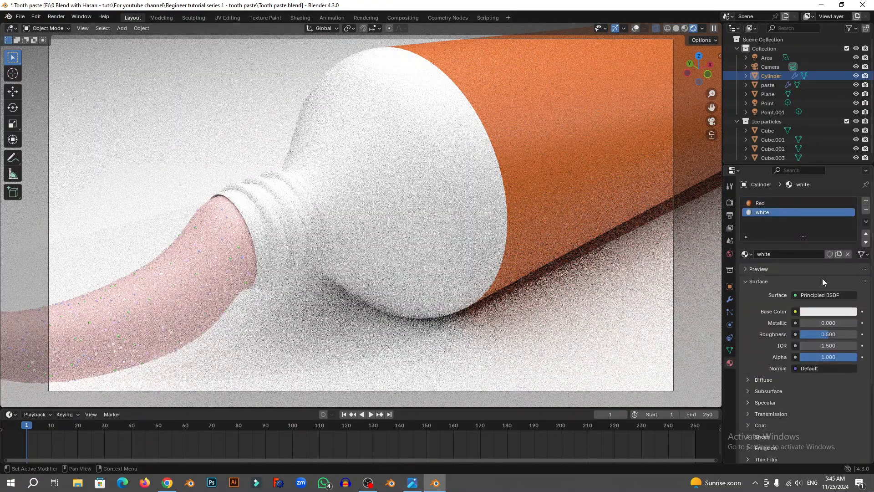
click(832, 314)
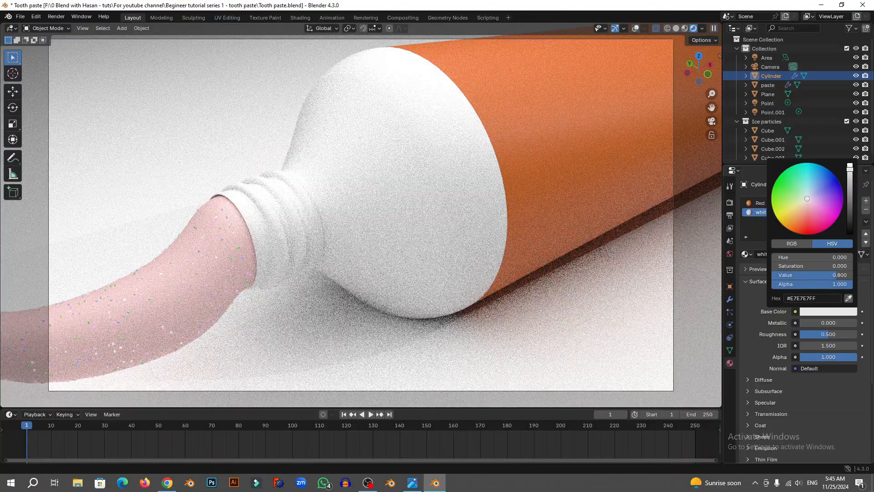
drag(850, 175, 850, 179)
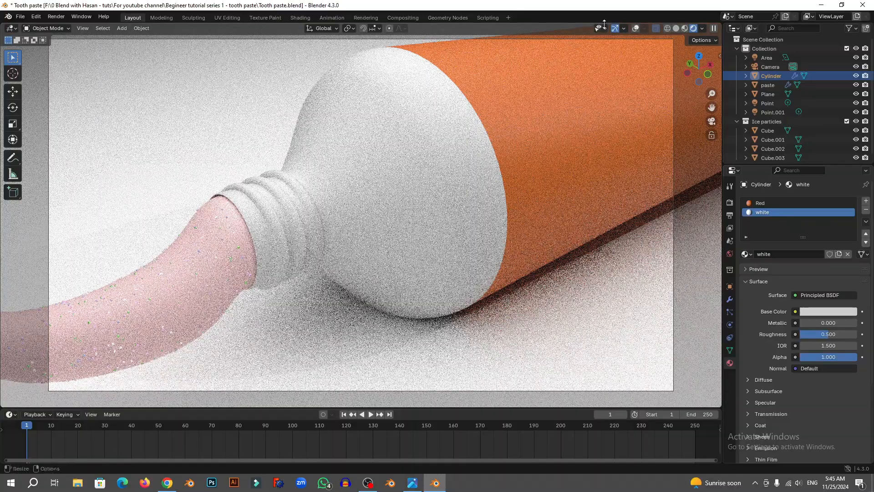
Step: Show the viewport overlays and move the camera about -0.33 m along its local X axis
click(636, 28)
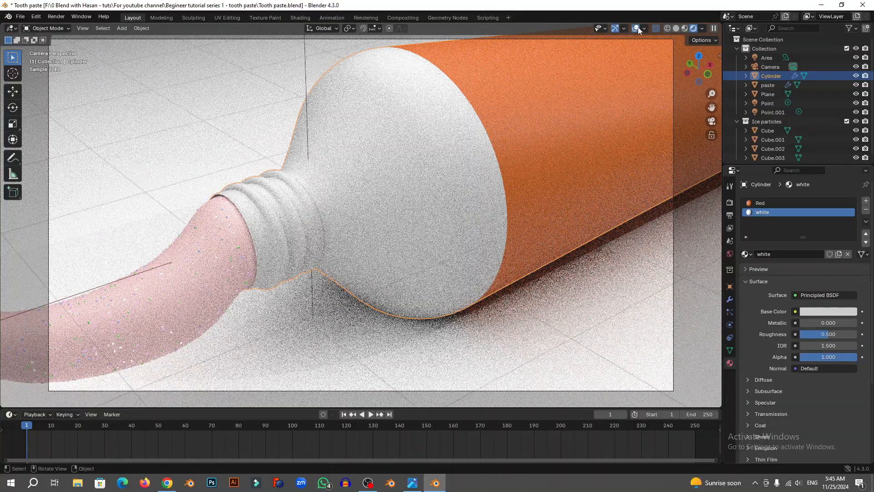
click(398, 38)
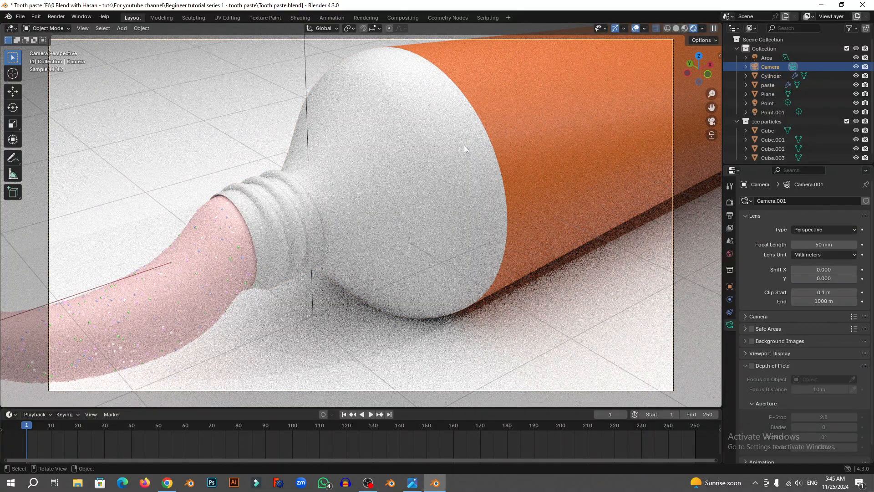
key(g)
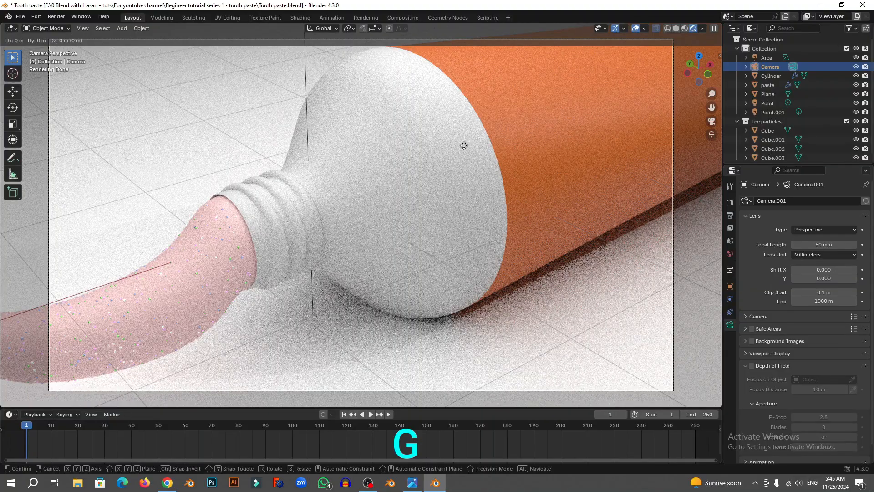
key(x)
key(x)
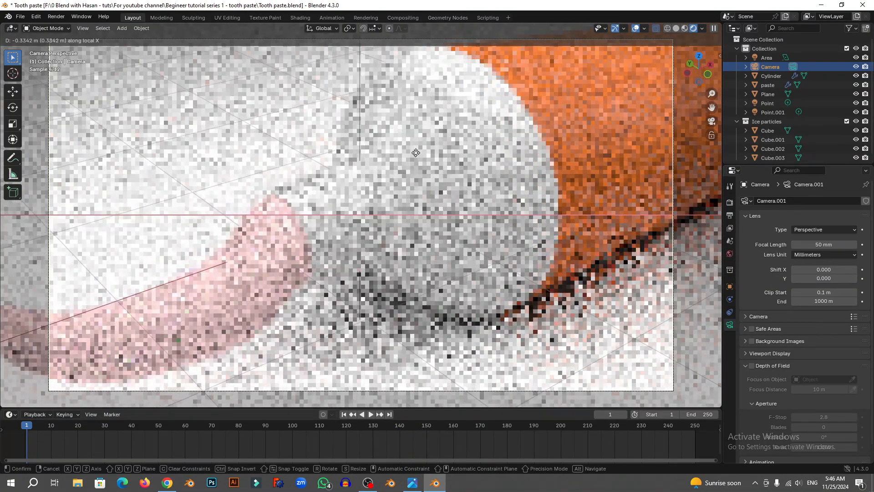
click(421, 153)
Step: Give the floor plane a new material named FLOOR with a pure white base color, value 1.000
click(271, 123)
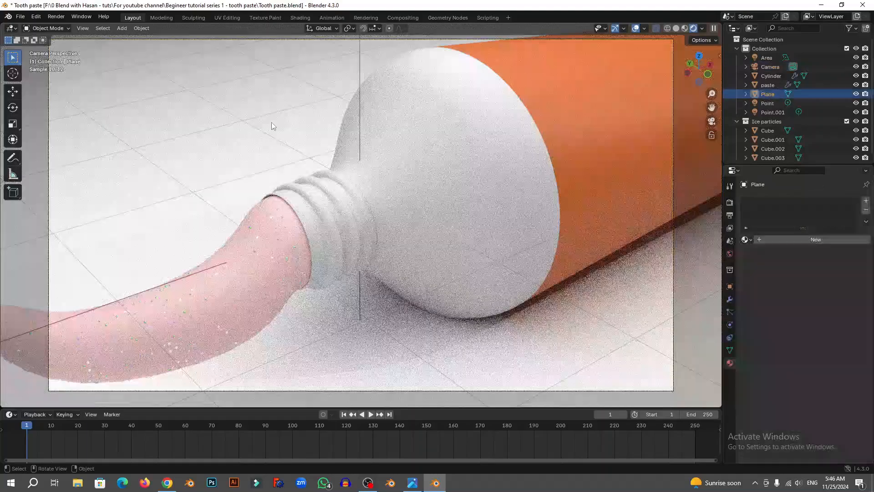
key(KP_0)
scroll(255, 136, down, 6)
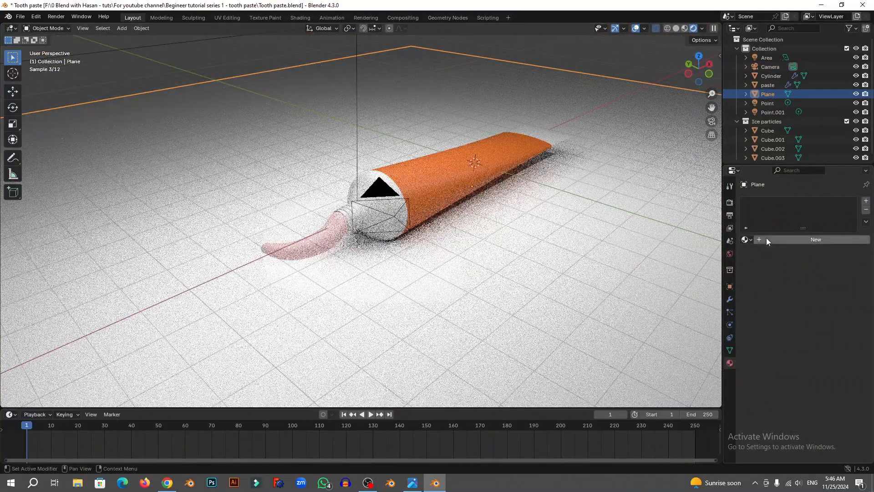
click(766, 239)
double_click(774, 203)
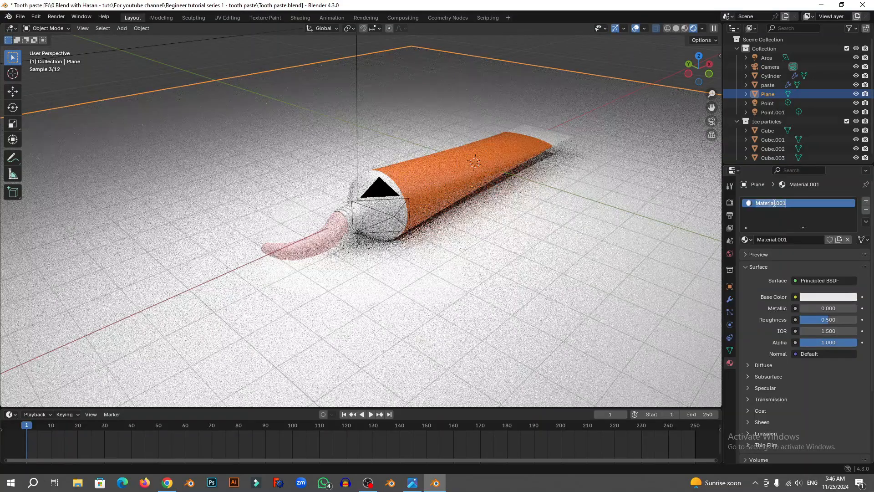
text(FLOOR)
key(Return)
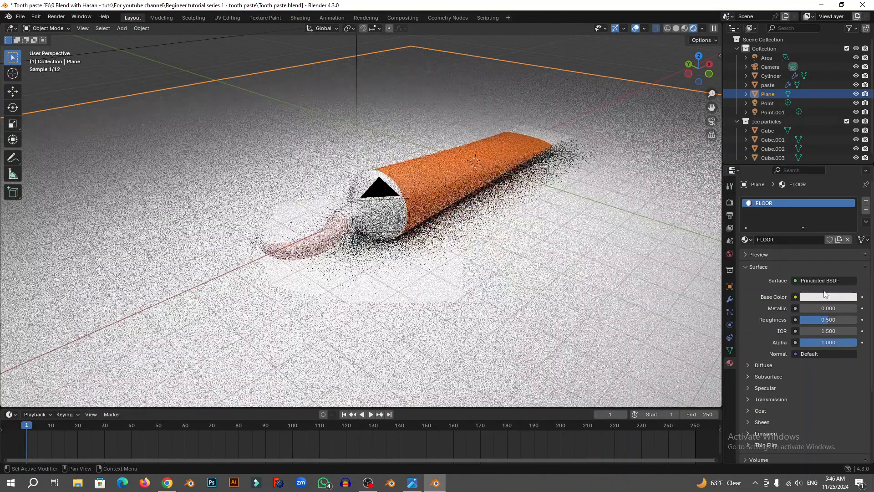
click(829, 296)
drag(850, 158, 850, 148)
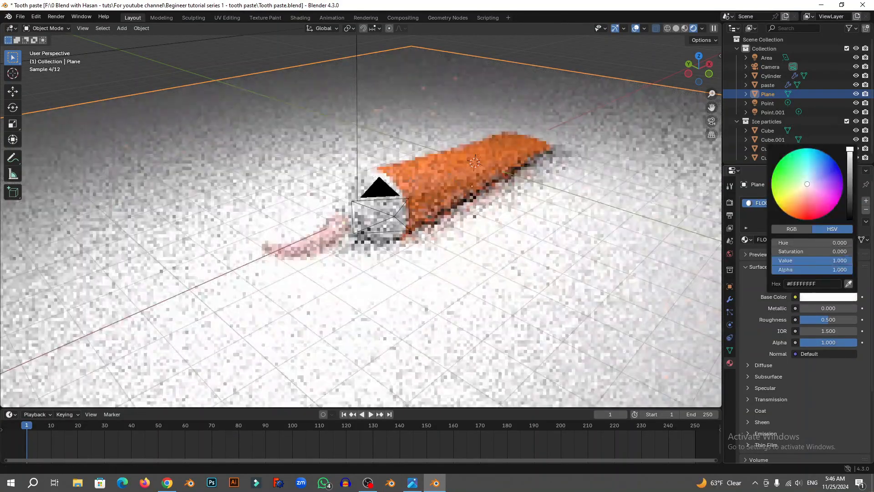
Step: Return to the camera view and rotate the camera slightly about the global Z axis
key(KP_0)
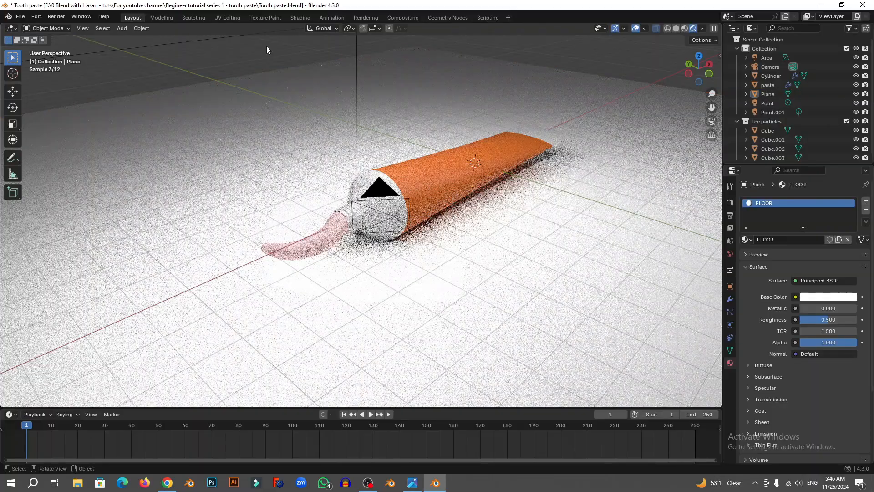
key(r)
key(z)
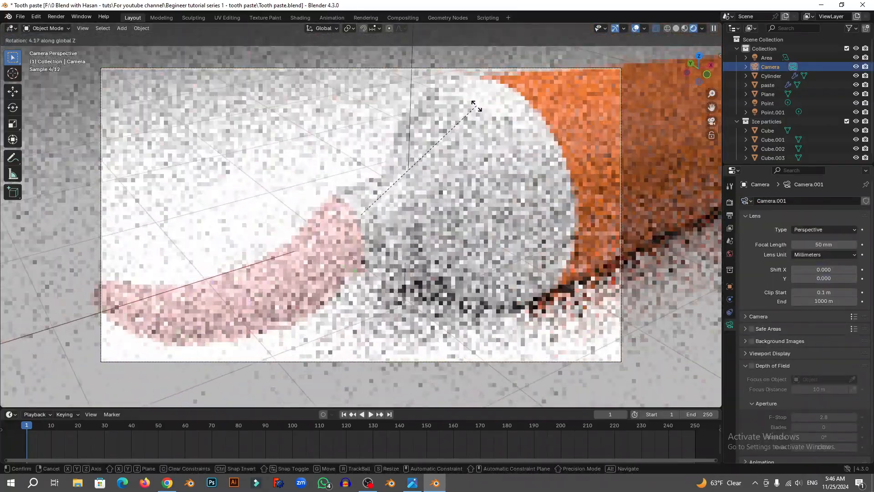
click(474, 109)
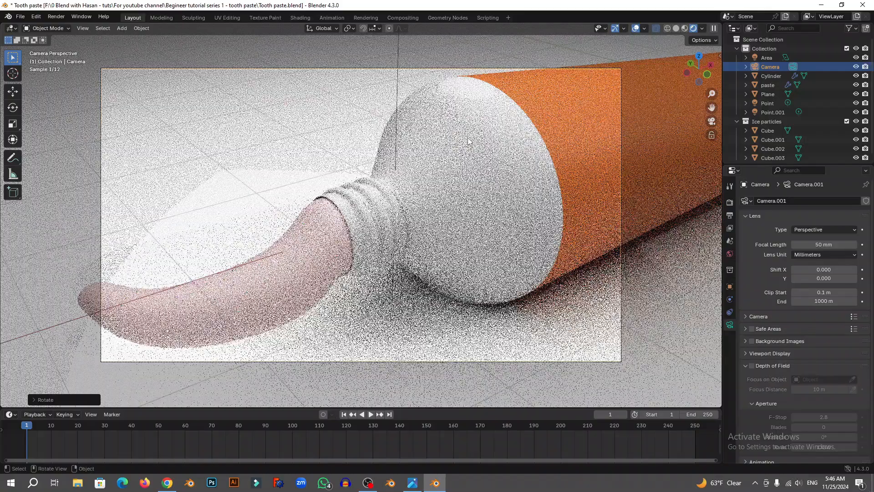
Step: Move the camera slightly along X to reframe the tube's neck and the paste
key(r)
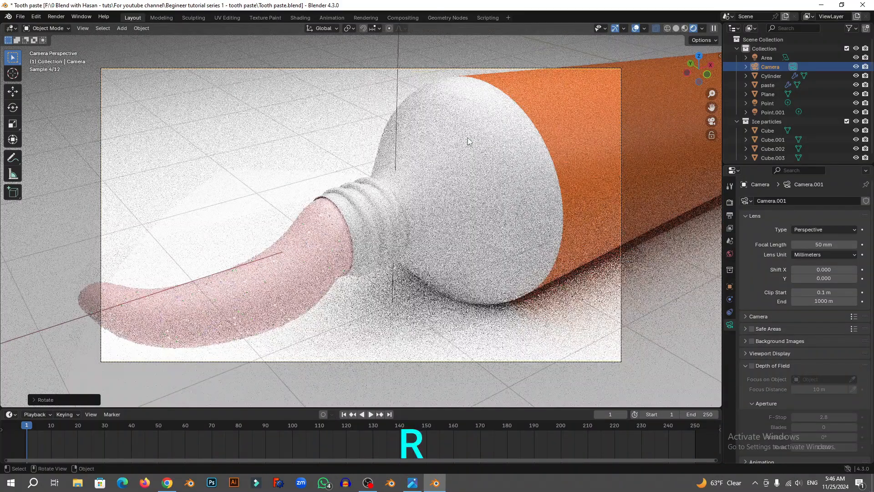
key(g)
key(x)
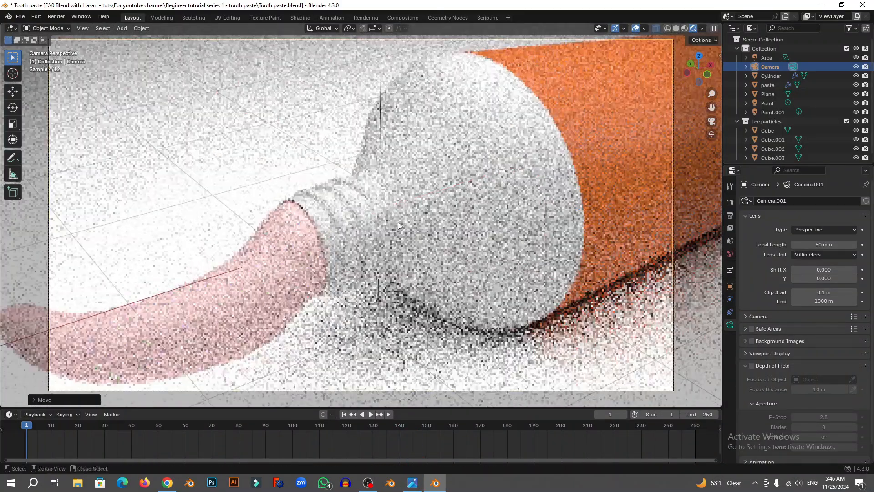
click(395, 215)
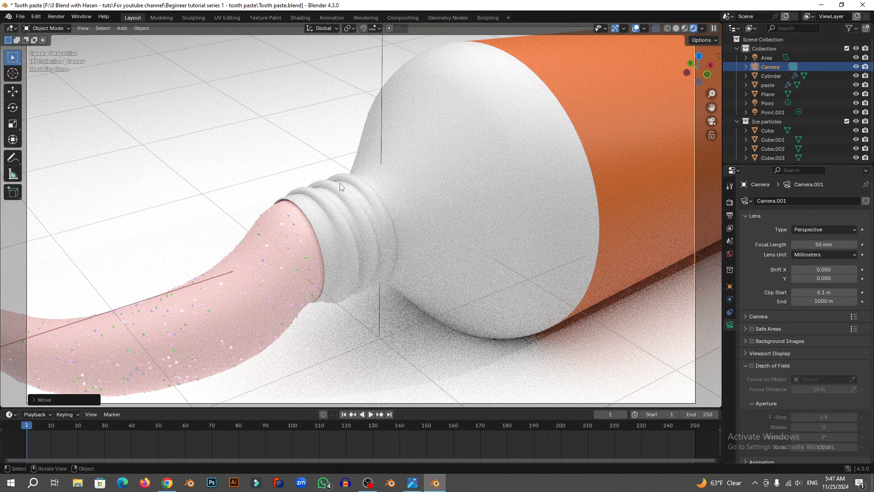
Step: Hide the viewport overlays and set the Cycles render device to GPU Compute
click(441, 162)
click(636, 28)
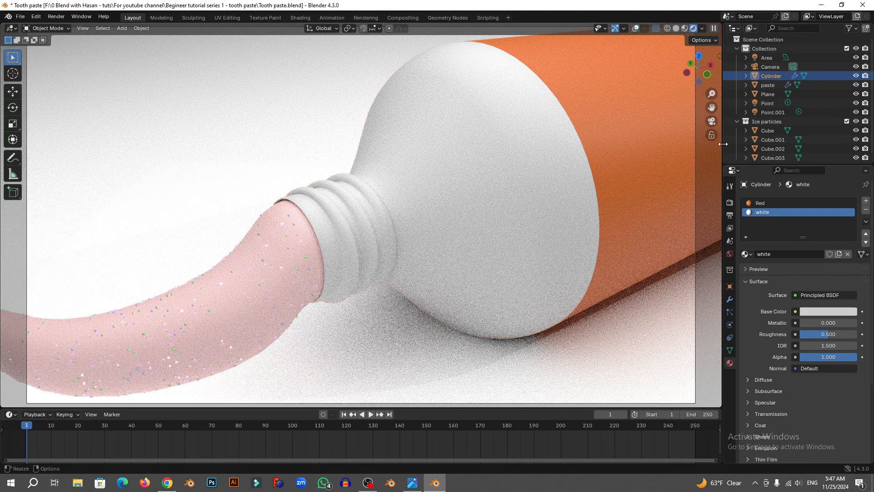
click(730, 202)
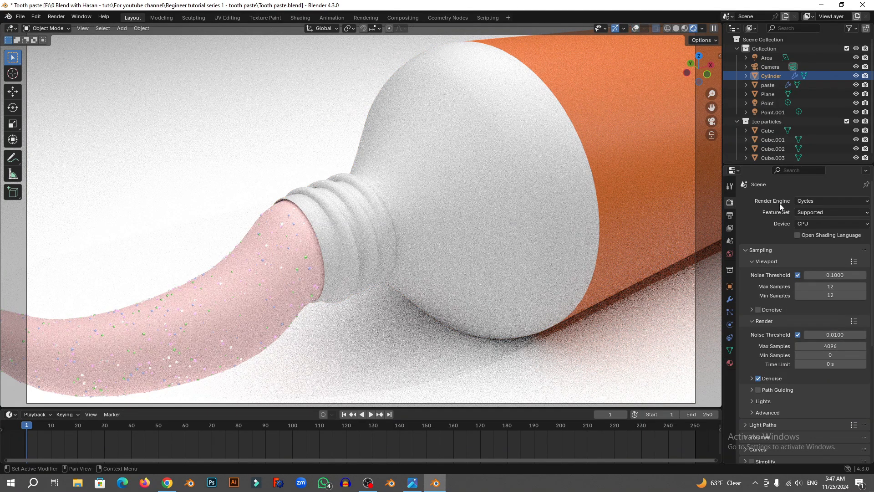
click(807, 224)
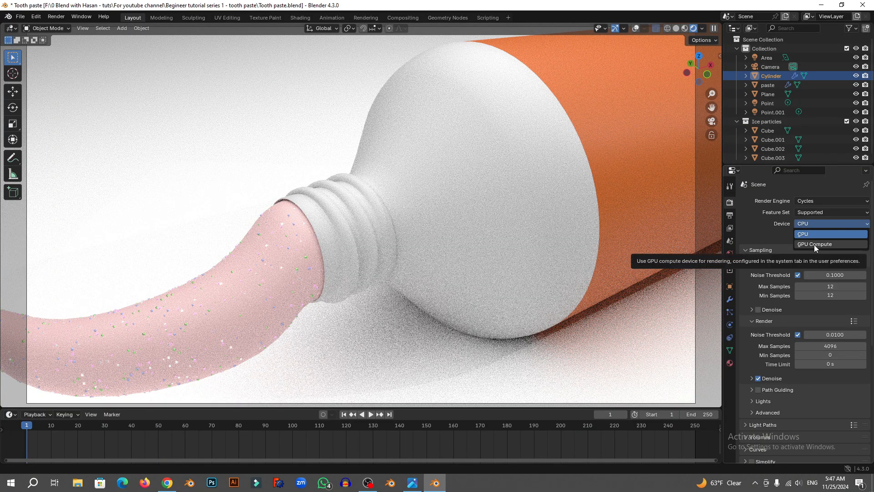
click(814, 244)
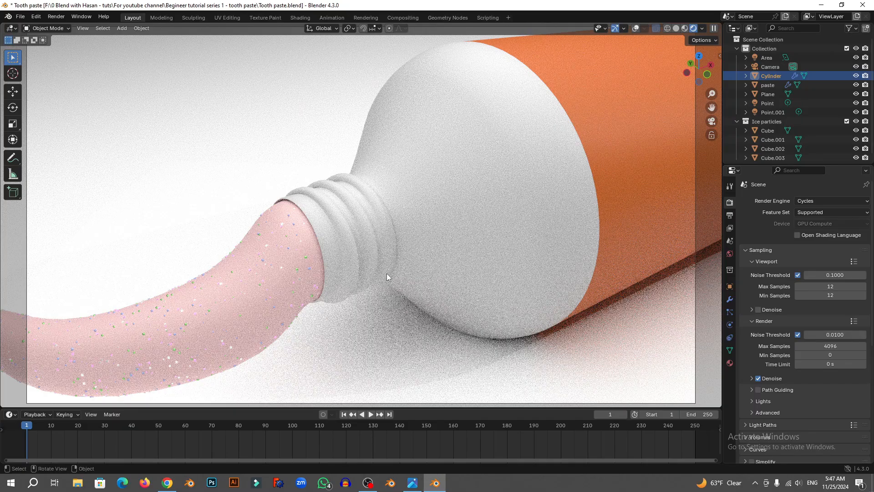
scroll(820, 282, down, 6)
scroll(820, 280, up, 5)
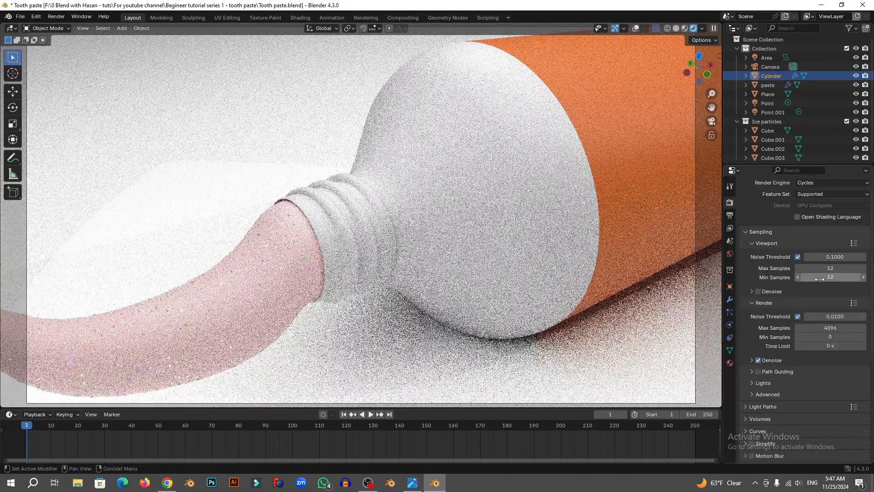
Step: Choose PNG as the file format for the render output
click(730, 218)
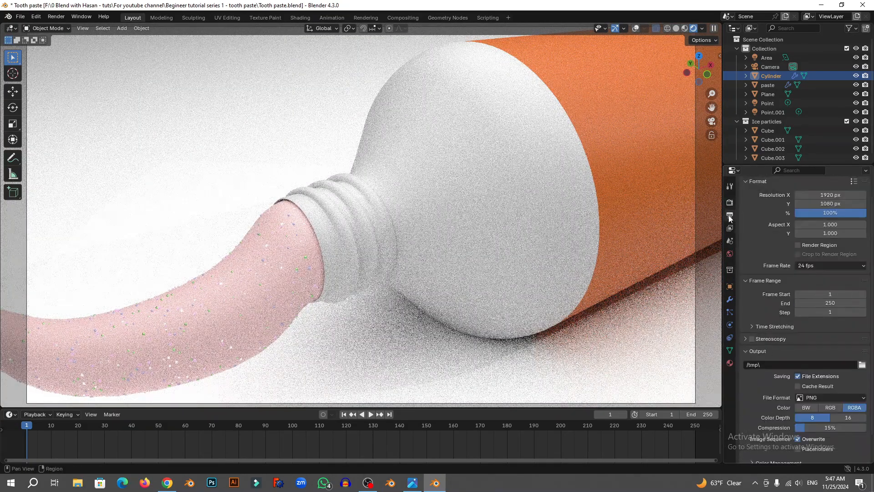
scroll(831, 310, down, 2)
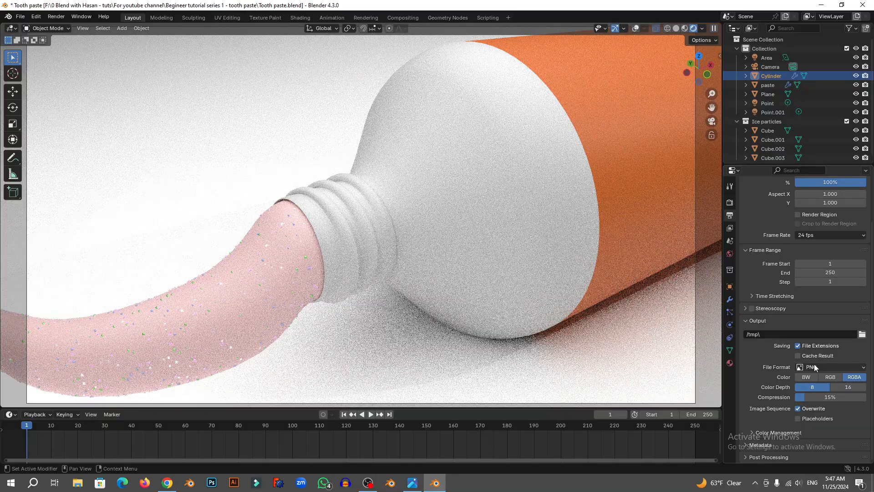
click(833, 367)
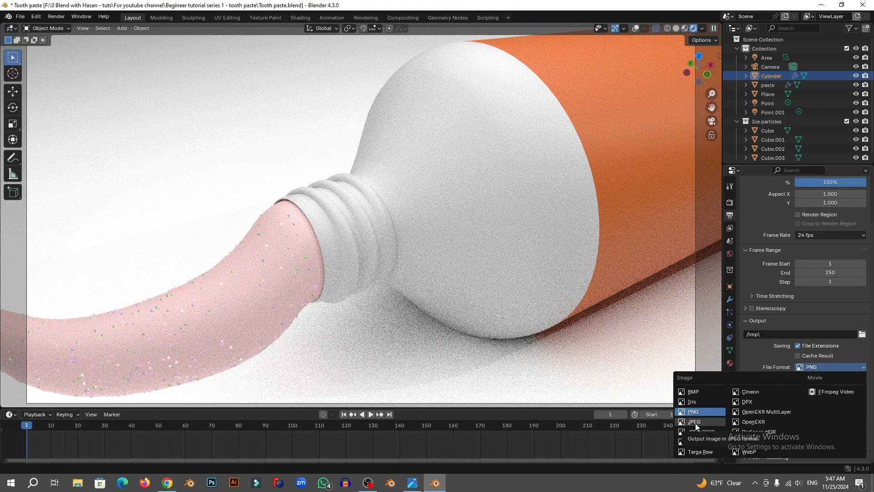
click(702, 411)
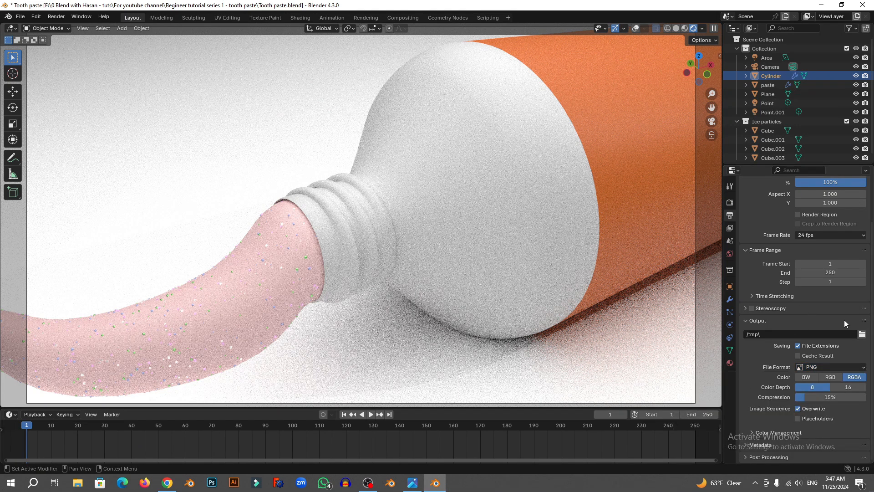
scroll(837, 353, up, 3)
Step: Set both the maximum and minimum render samples to 350
click(730, 202)
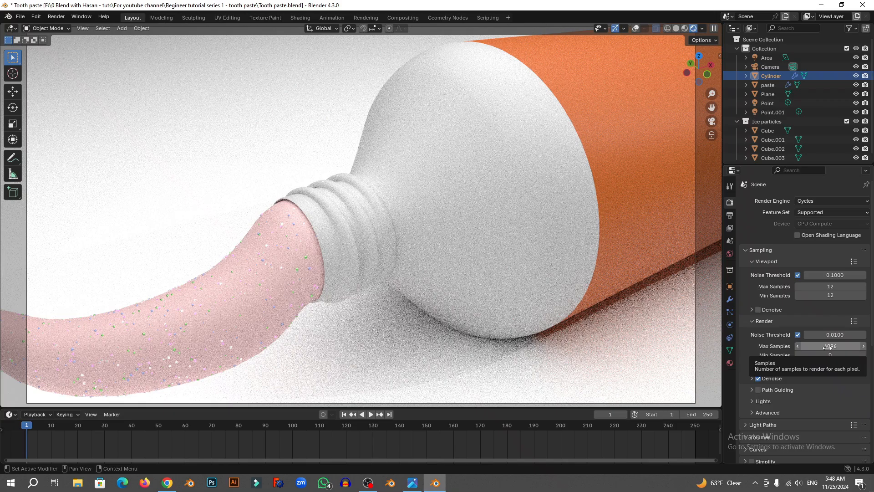
drag(828, 347, 829, 355)
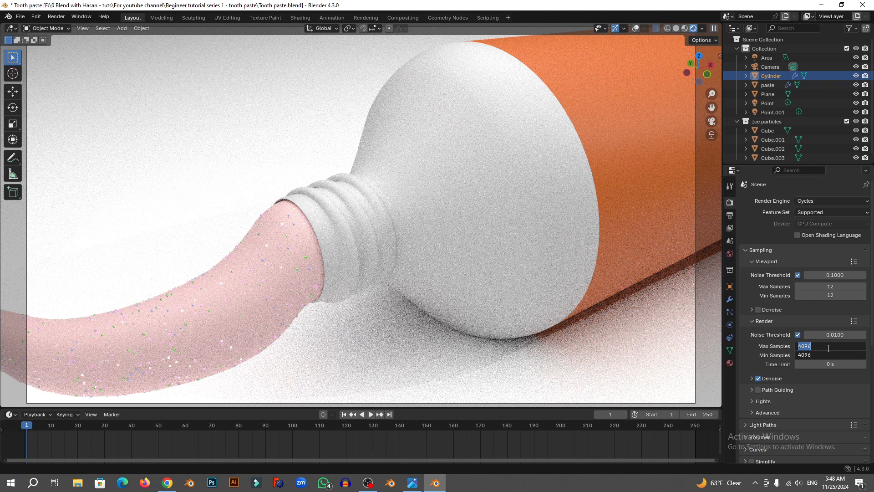
text(350)
key(Return)
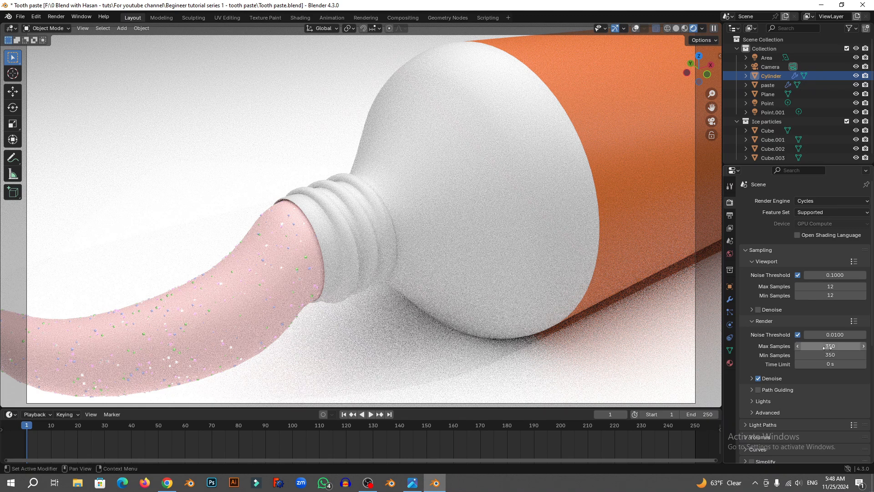
scroll(834, 385, down, 7)
scroll(834, 385, down, 4)
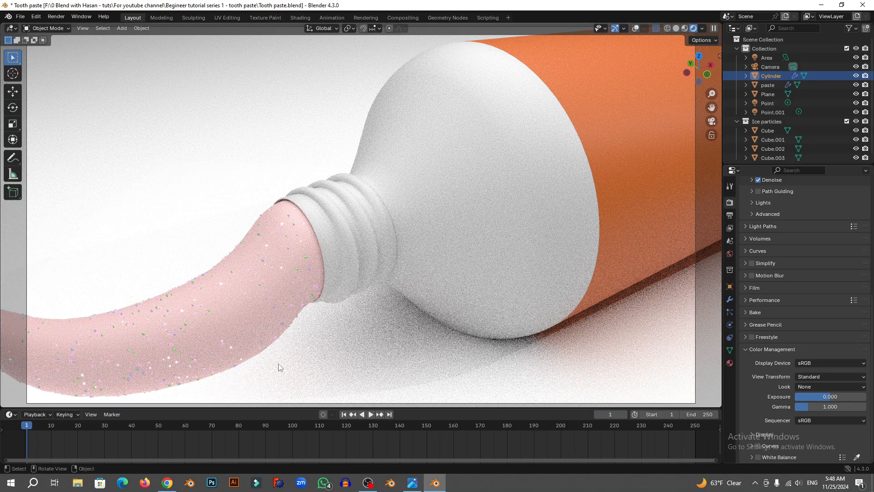
scroll(783, 246, up, 8)
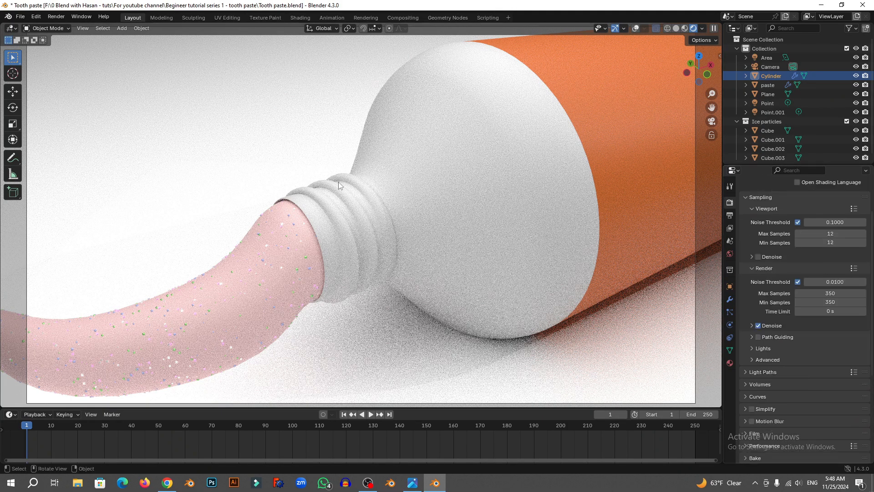
click(56, 16)
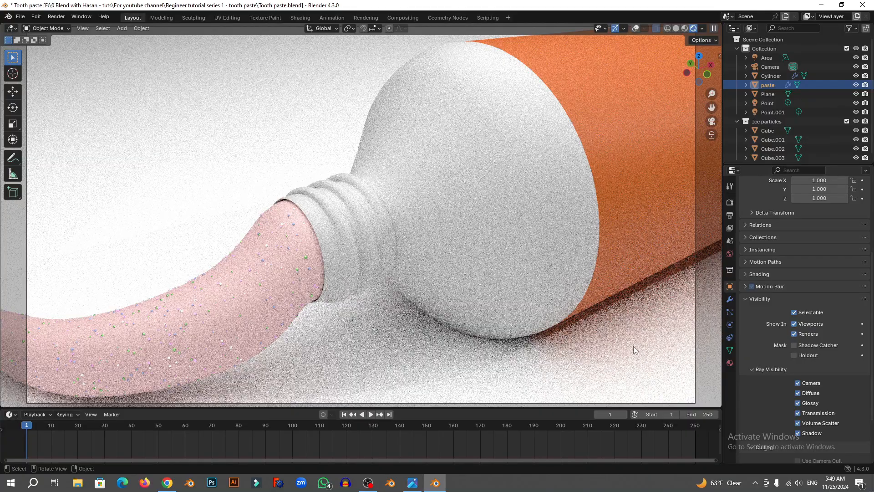
Step: Try the paste object with its Shadow ray visibility disabled, and enable it again
click(798, 433)
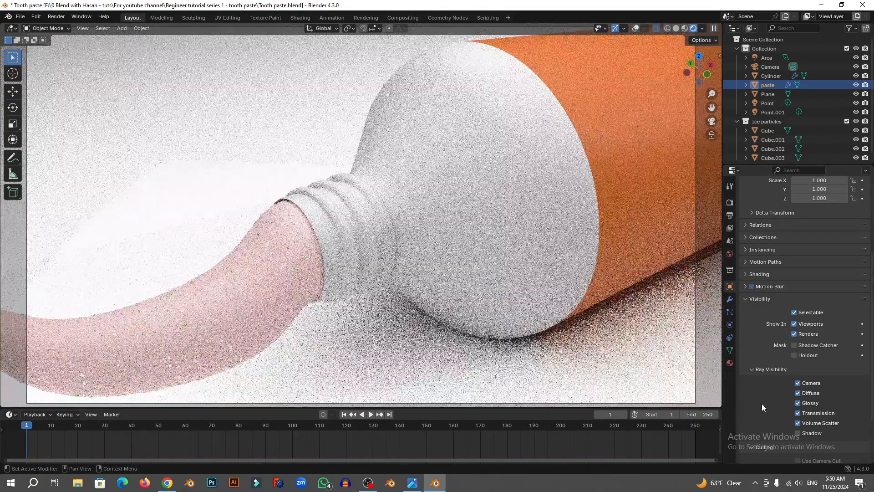
click(798, 433)
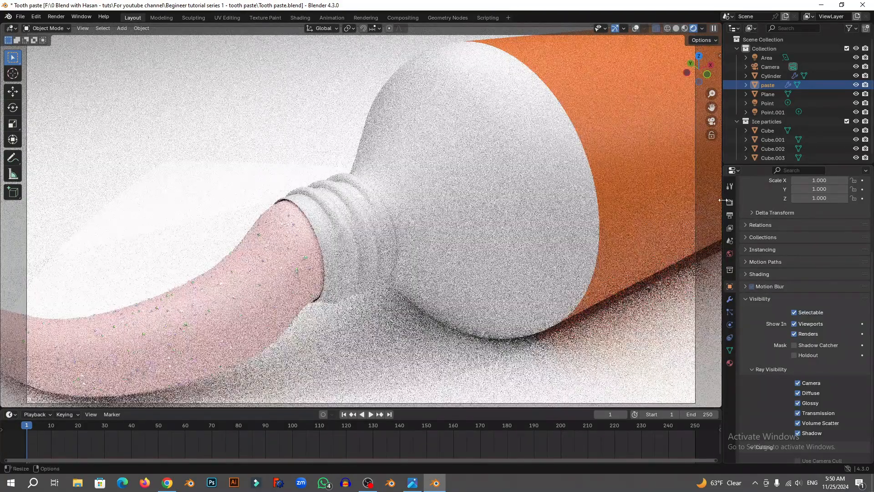
click(730, 202)
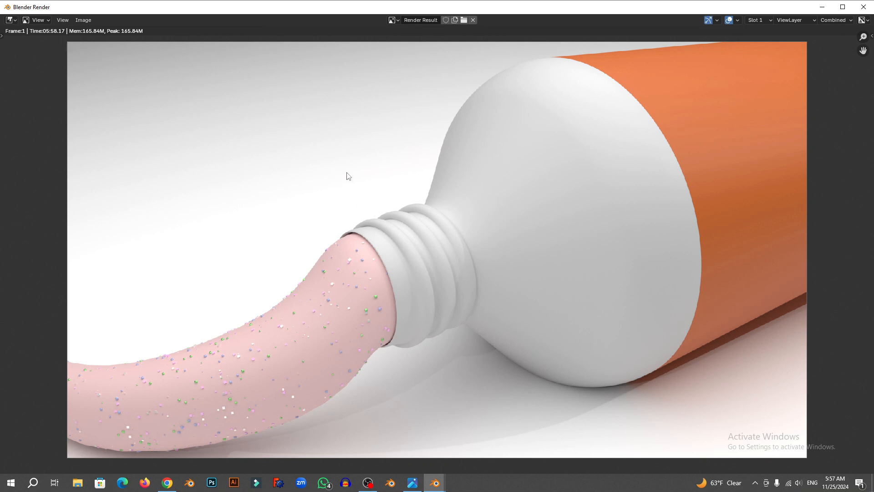
Step: Save the finished render as a PNG image named tOOTHPASTE in the project folder
click(79, 21)
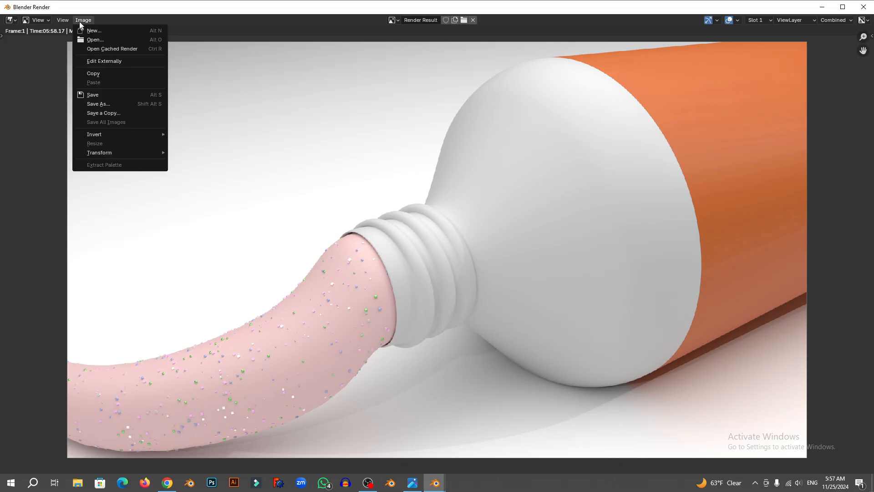
click(109, 104)
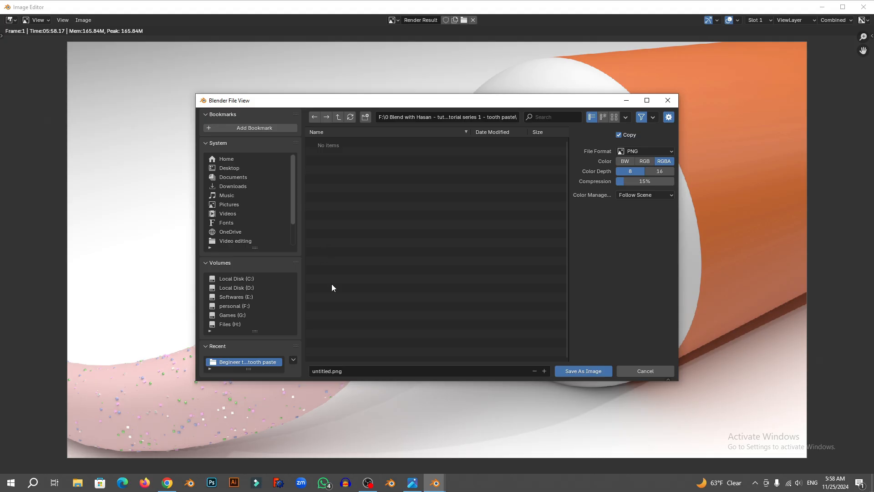
click(329, 369)
text(tOOTHPASTE)
key(Return)
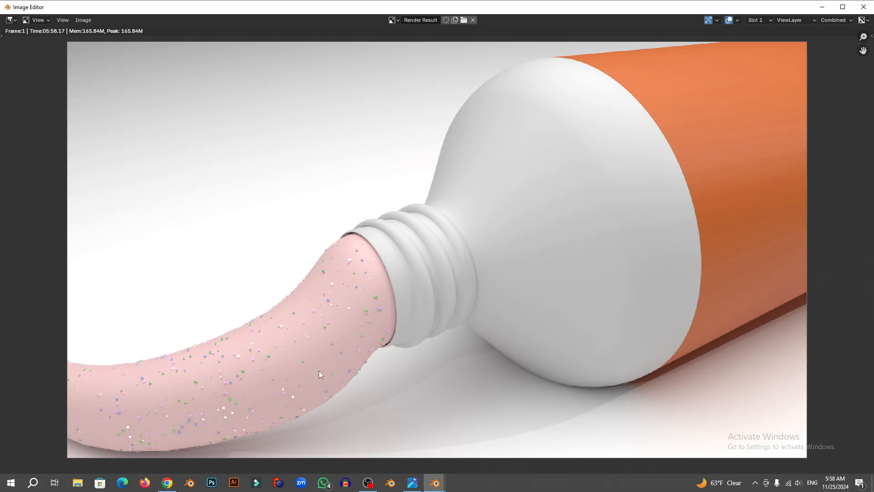
Step: Switch to File Explorer and open the tOOTHPASTE image from the folder "Begineer tutorial series 1 - tooth paste" on drive F
click(80, 489)
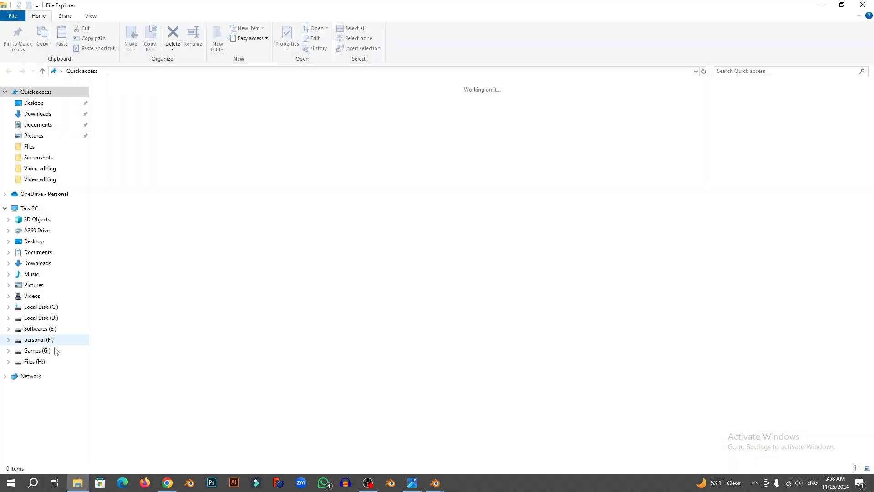
click(43, 340)
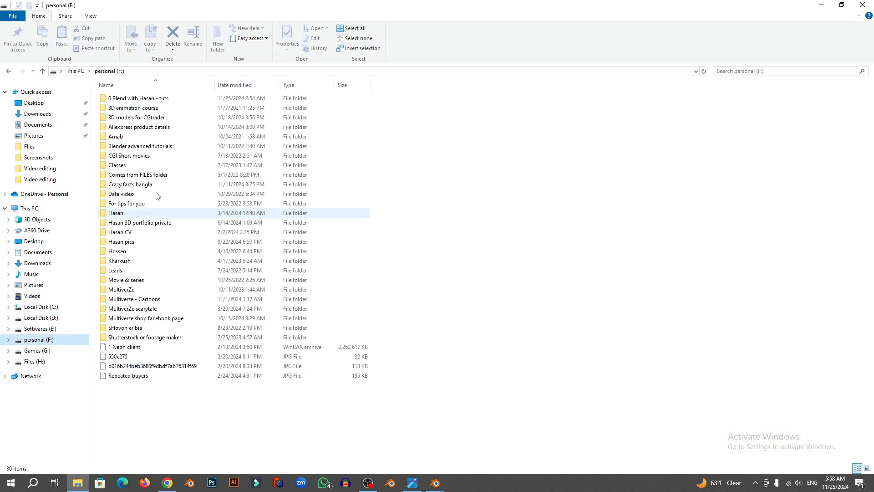
click(154, 99)
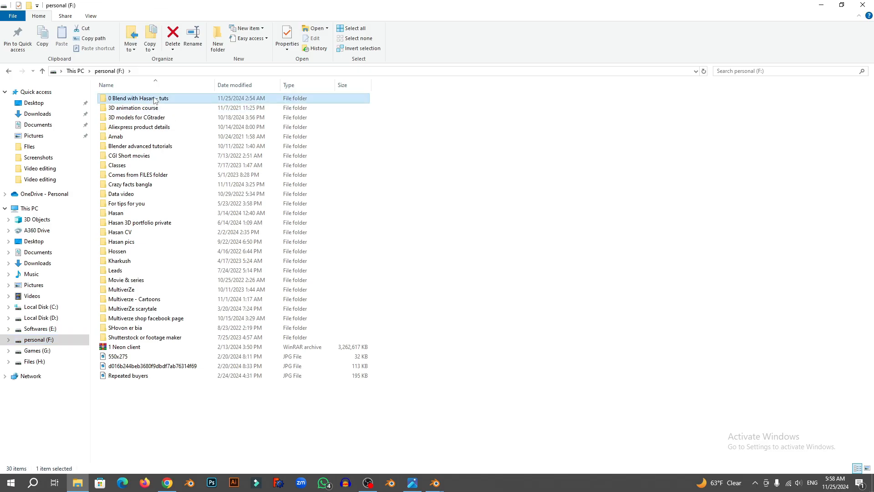
double_click(155, 99)
double_click(150, 98)
double_click(149, 99)
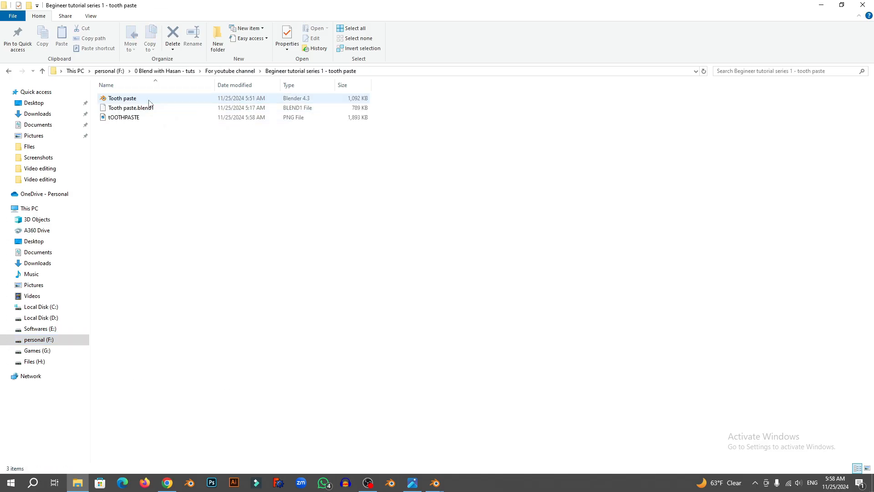
double_click(132, 117)
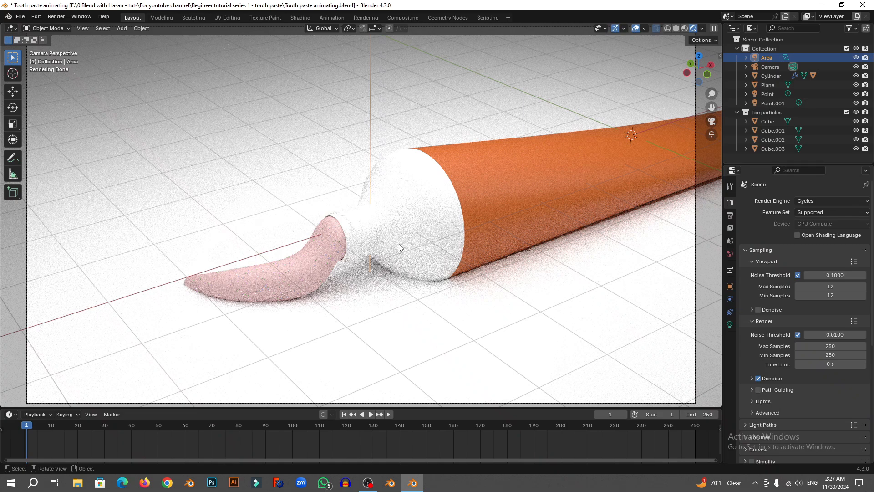
Step: Compare the animation scene's camera view in EEVEE and Cycles by changing the render engine to EEVEE and back
scroll(399, 247, up, 1)
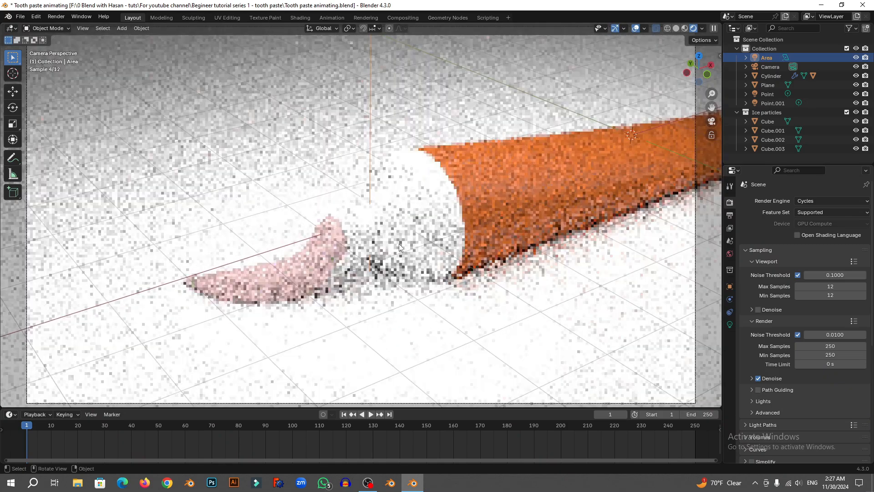
scroll(400, 247, down, 2)
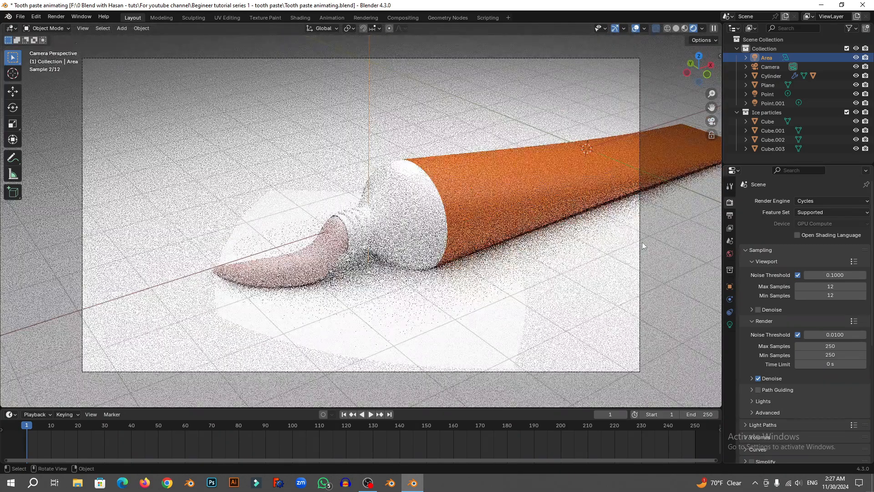
click(817, 201)
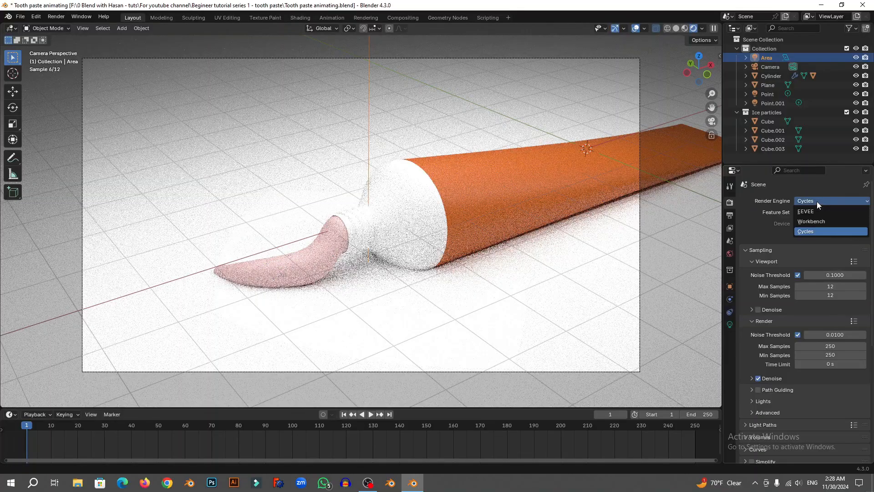
click(806, 212)
scroll(487, 229, up, 1)
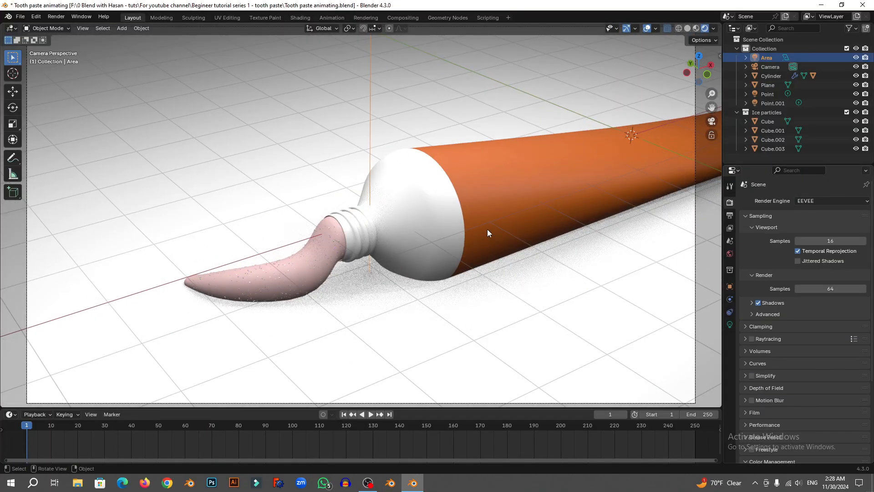
click(810, 203)
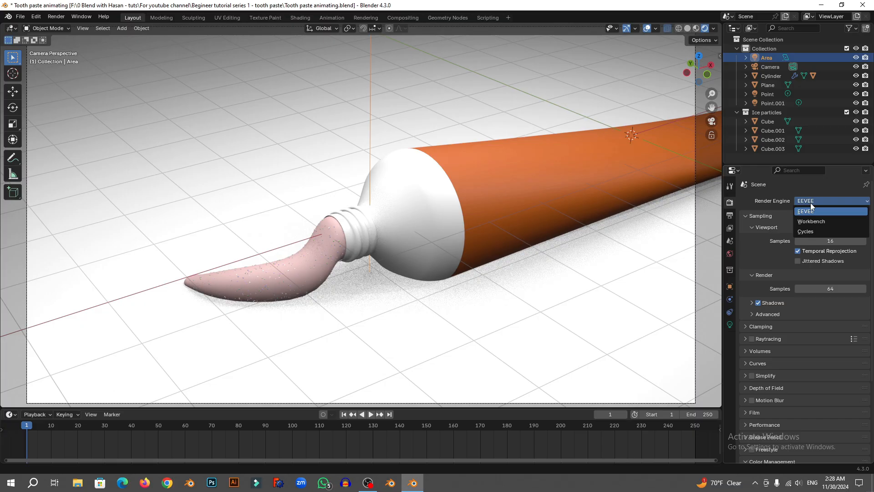
click(813, 232)
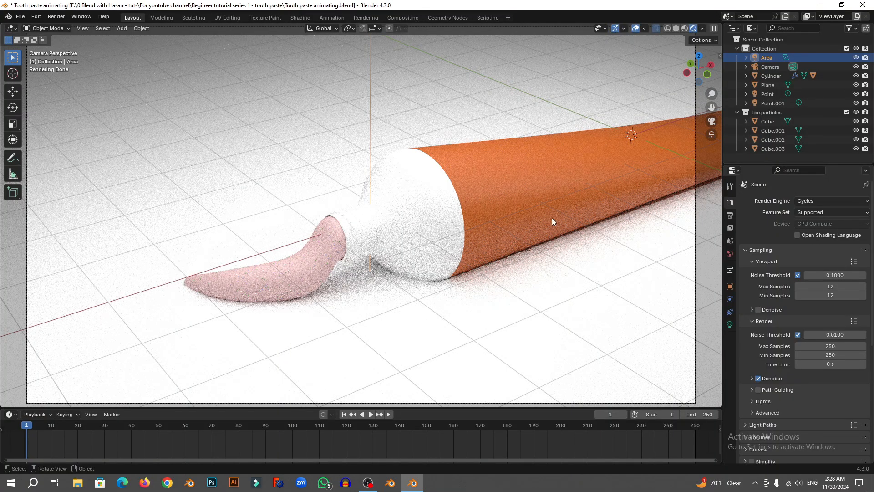
Step: Set the render engine to EEVEE and select the area light above the toothpaste tube
click(818, 201)
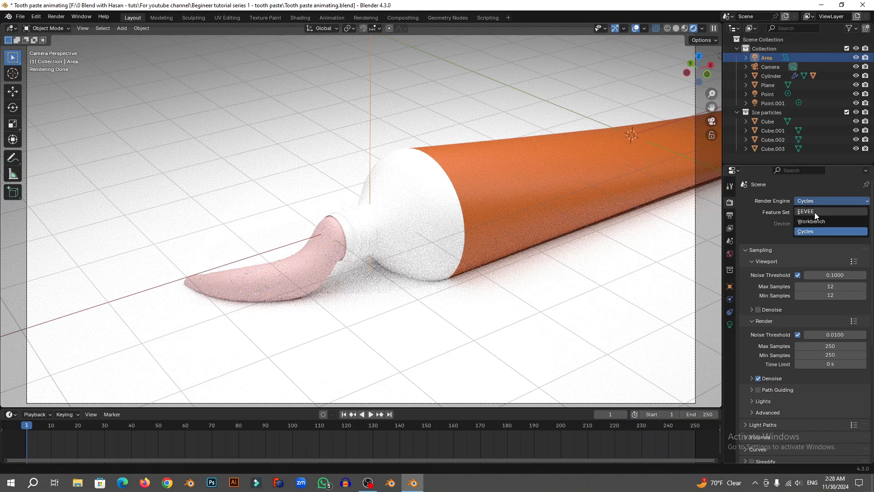
click(815, 212)
middle_drag(318, 246, 382, 250)
middle_drag(359, 200, 404, 206)
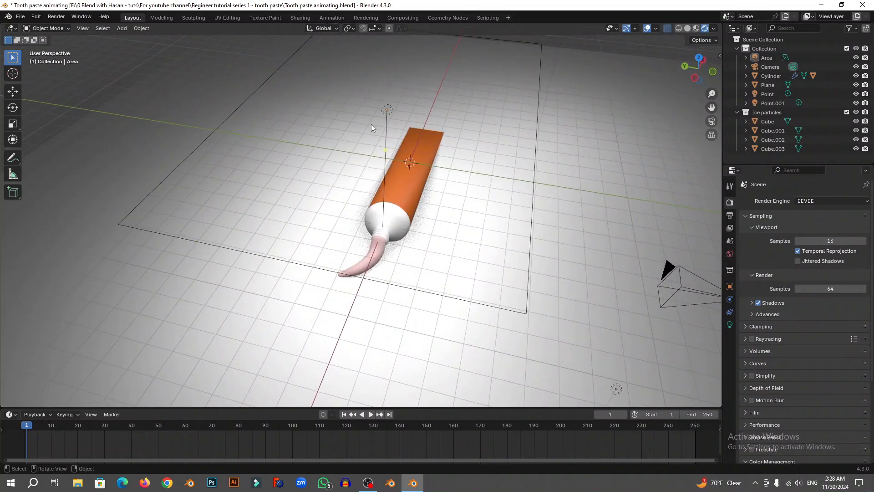
click(390, 110)
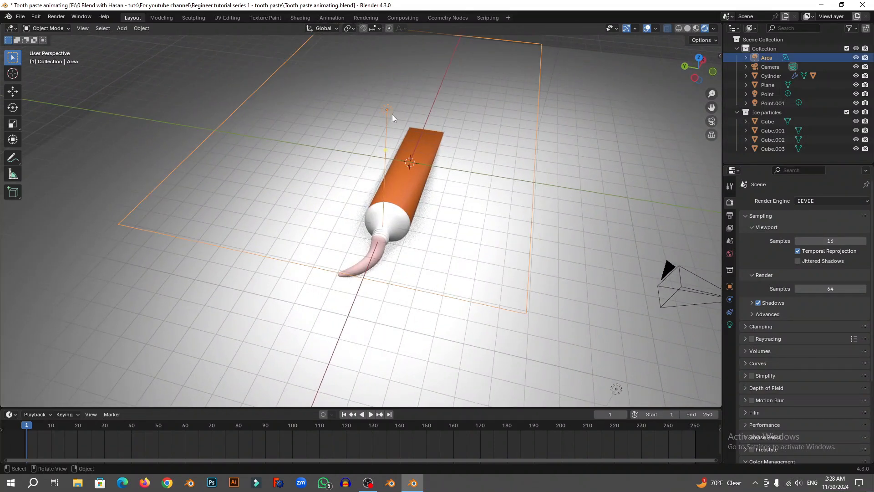
Step: Delete the selected area light above the toothpaste tube
middle_drag(392, 114, 367, 221)
key(Delete)
scroll(367, 221, up, 2)
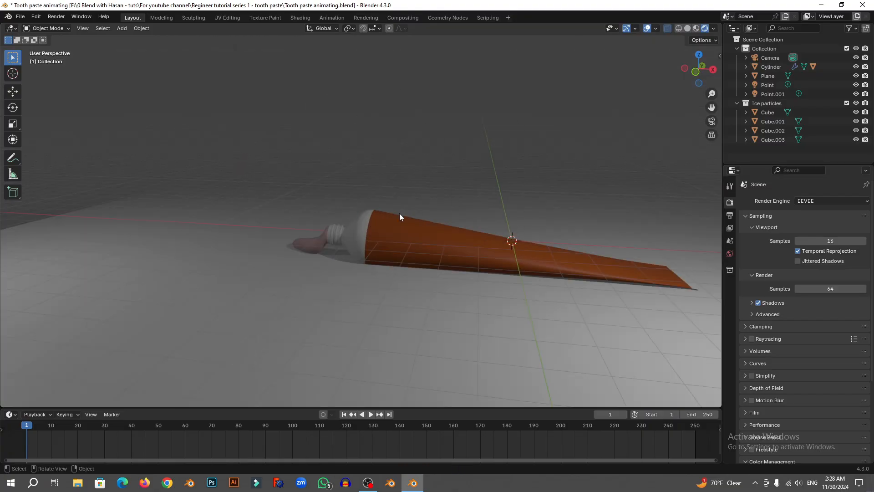
middle_drag(328, 241, 377, 257)
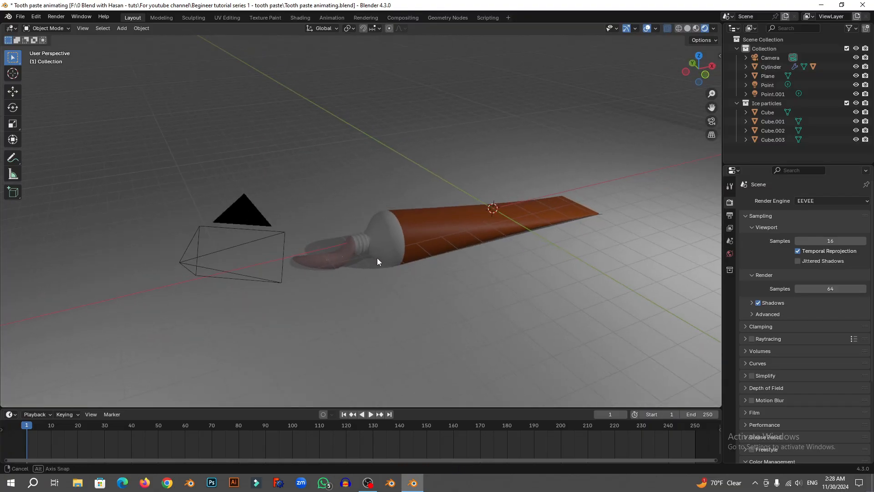
Step: Use an Environment Texture for the world background colour and open the file browser for its image
click(730, 254)
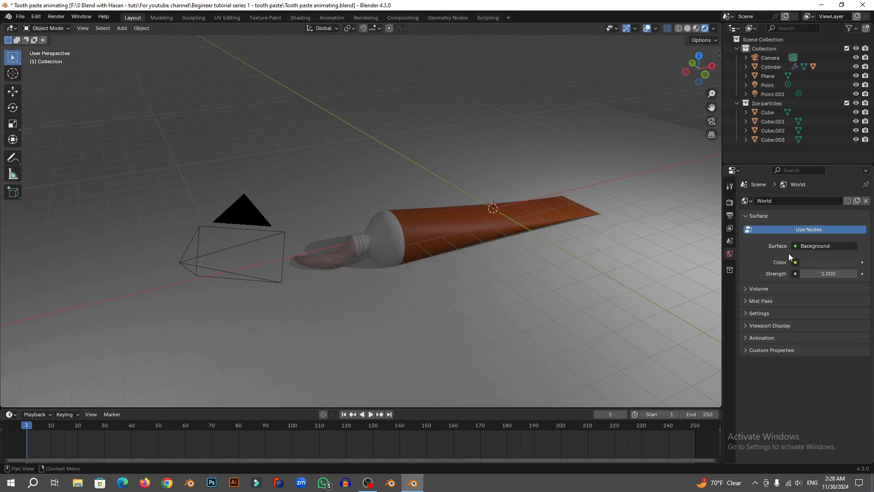
click(795, 263)
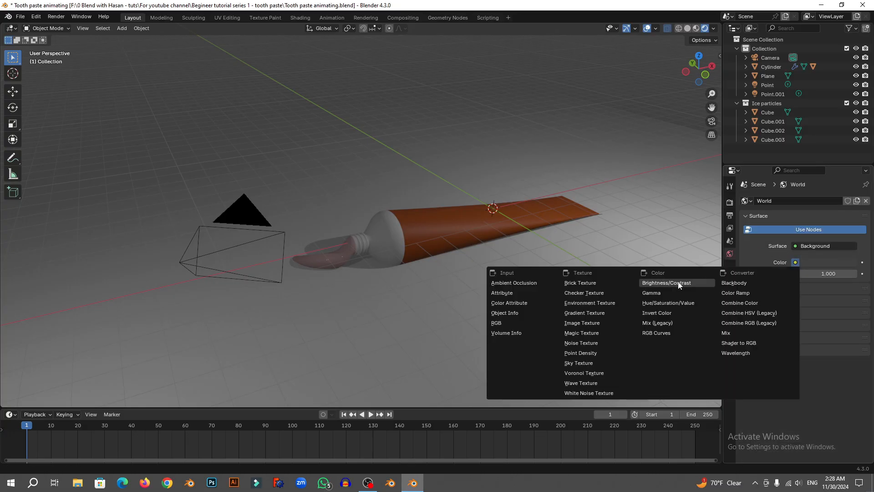
click(600, 307)
click(842, 273)
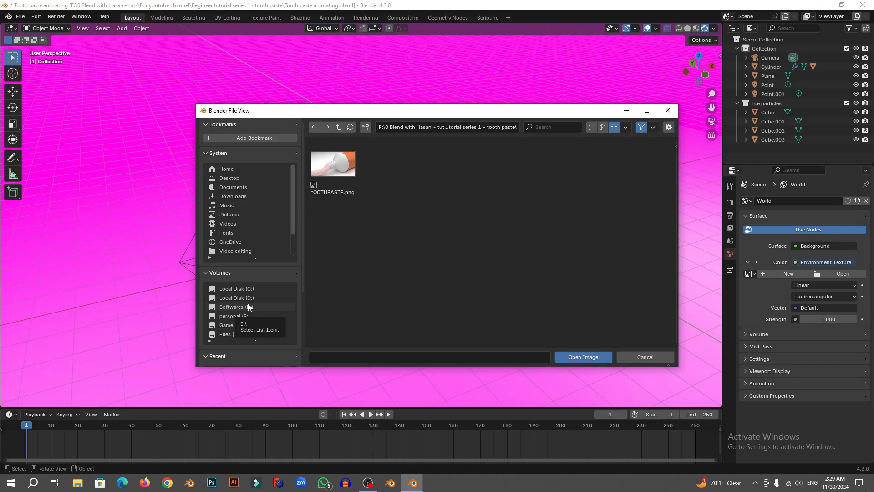
Step: Switch to Chrome, search for polyhaven, and open the HDRIs category from Poly Haven's BlenderKit asset gallery
click(167, 483)
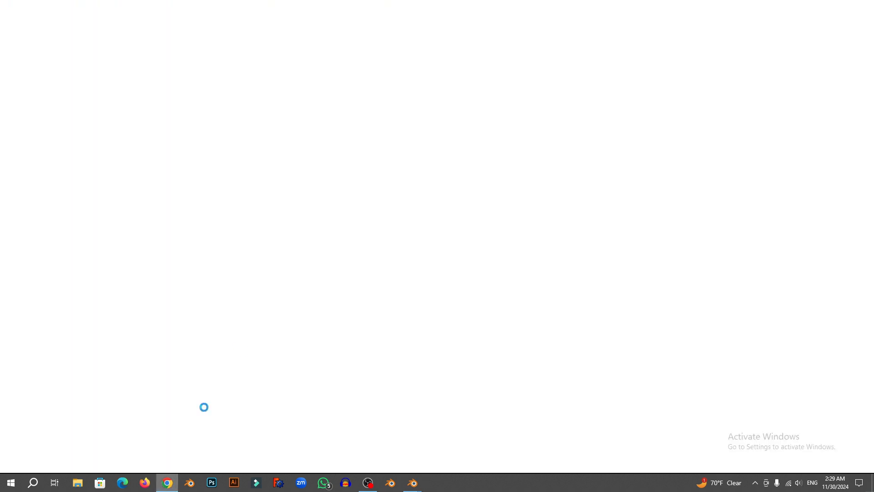
text(pol)
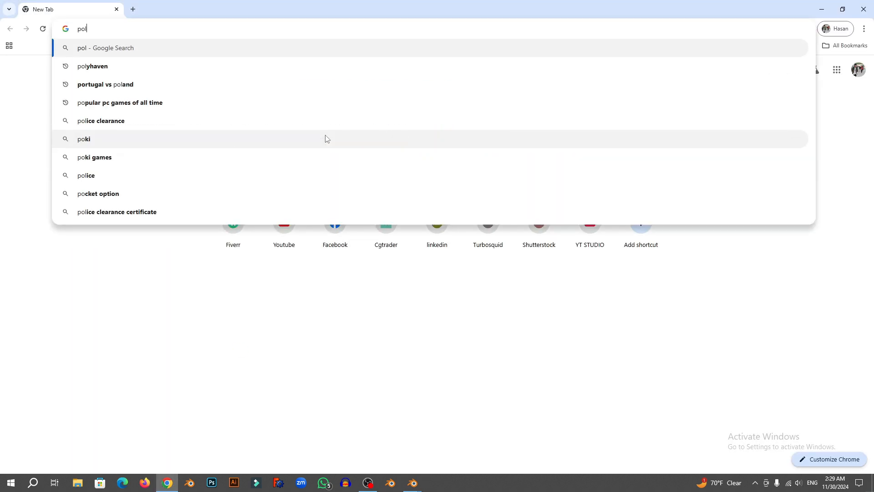
text(uyheaven)
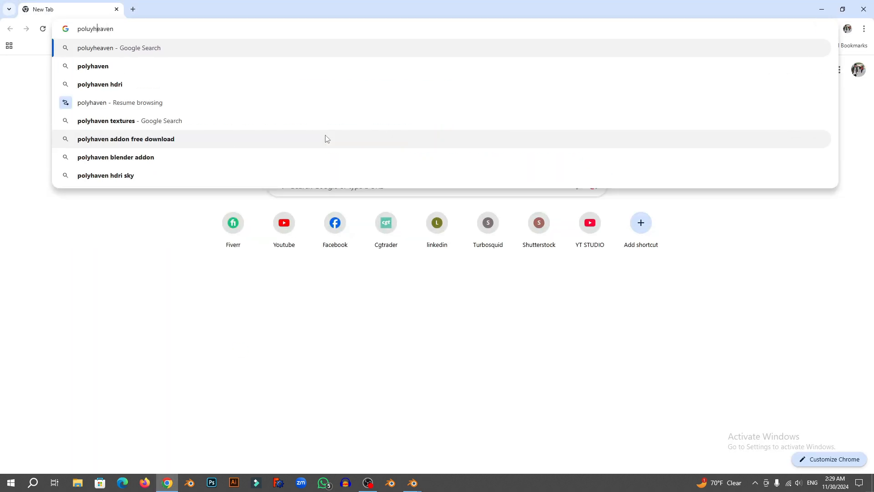
key(Return)
scroll(108, 160, down, 2)
scroll(108, 160, up, 1)
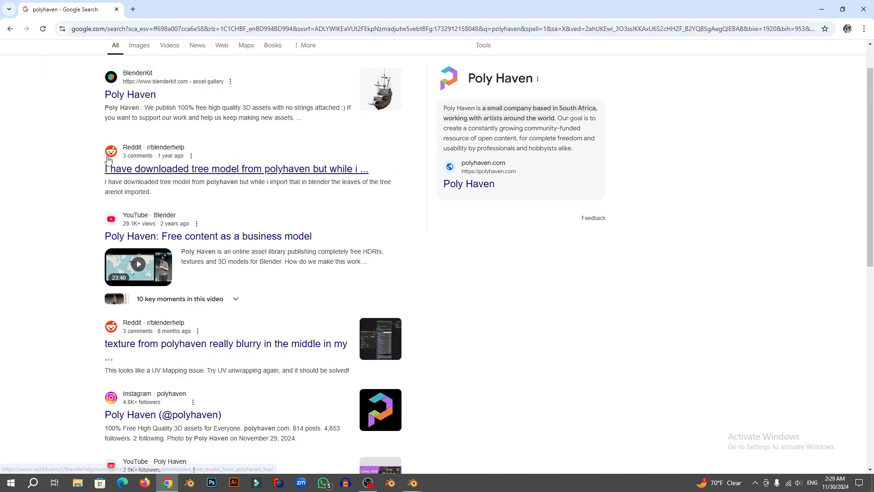
scroll(108, 159, up, 1)
click(128, 147)
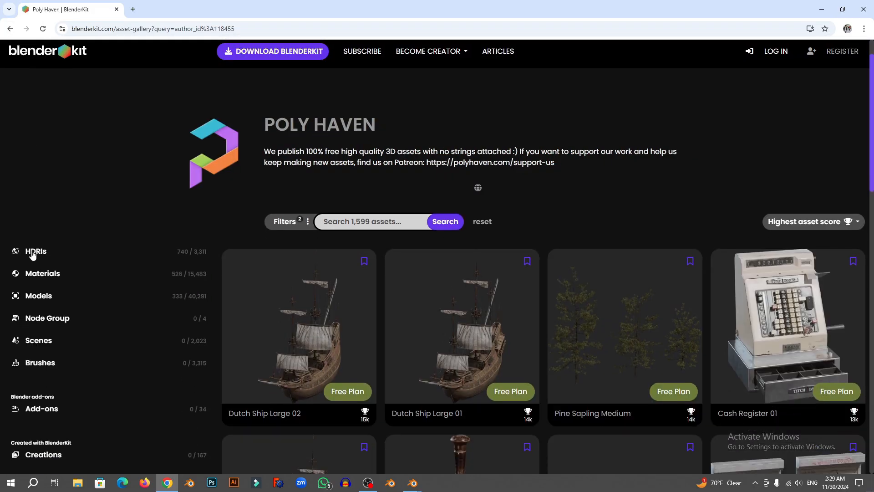
click(33, 253)
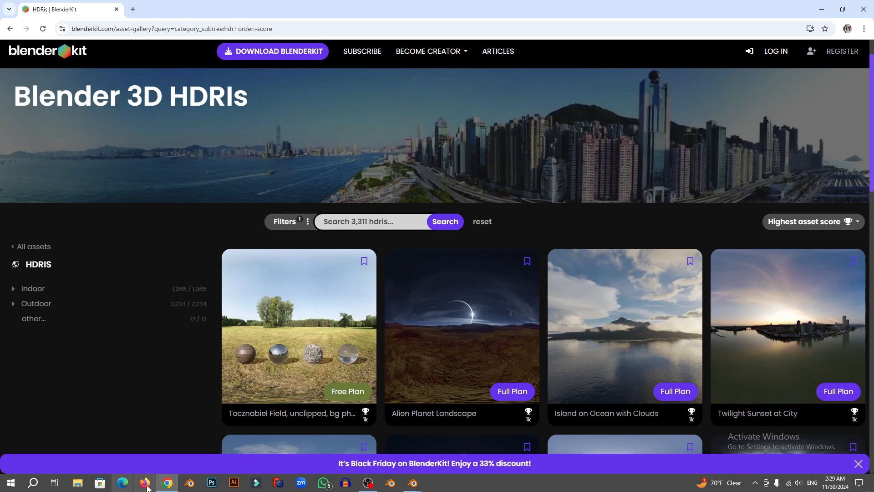
Step: Switch back to Blender and load the studio_small_08 HDR from the folder E:\0 Blender\blender files\HDRI's as the environment image
click(412, 482)
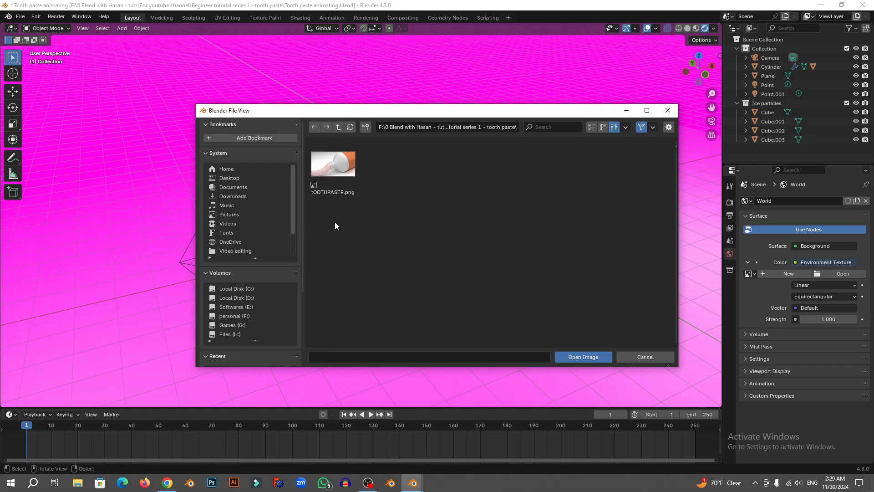
click(236, 307)
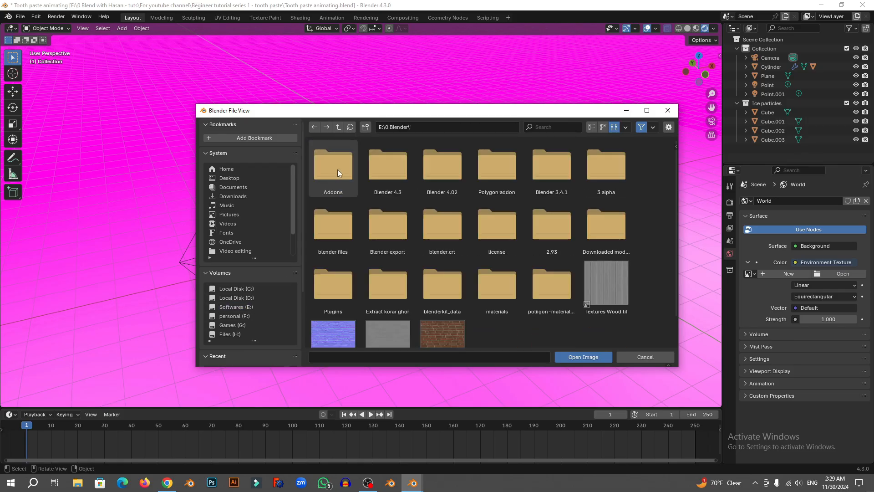
double_click(334, 218)
double_click(334, 182)
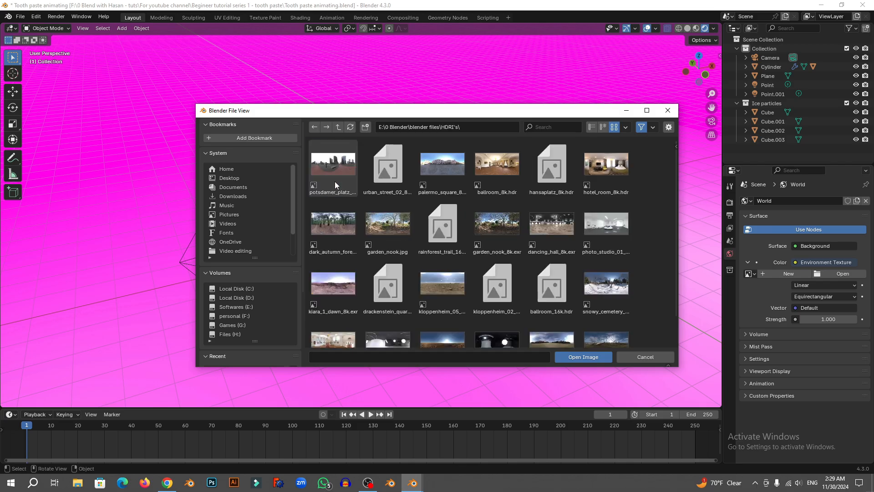
scroll(579, 218, down, 3)
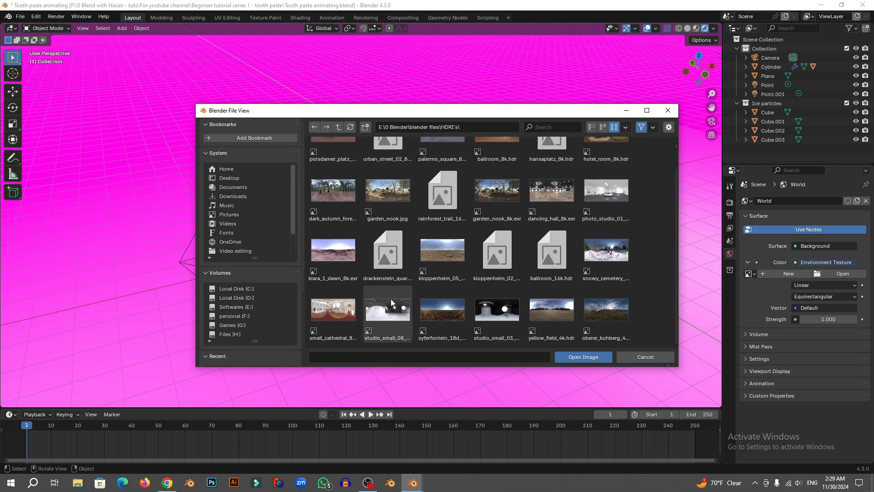
double_click(395, 319)
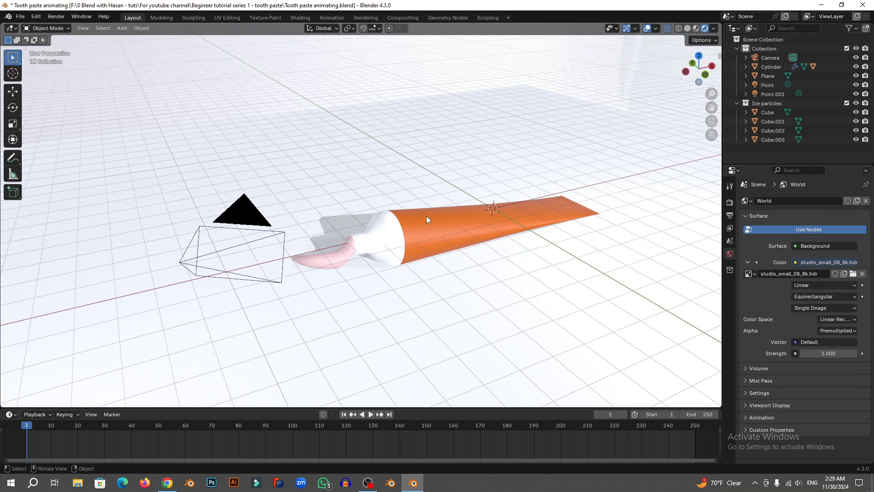
Step: Delete both remaining point lights so that only the HDRI lights the scene
middle_drag(426, 216, 413, 185)
click(434, 83)
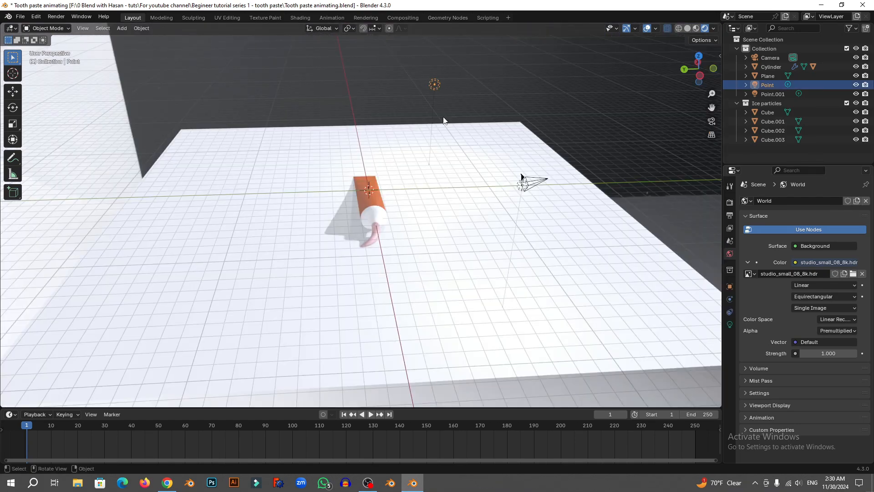
middle_drag(445, 121, 428, 150)
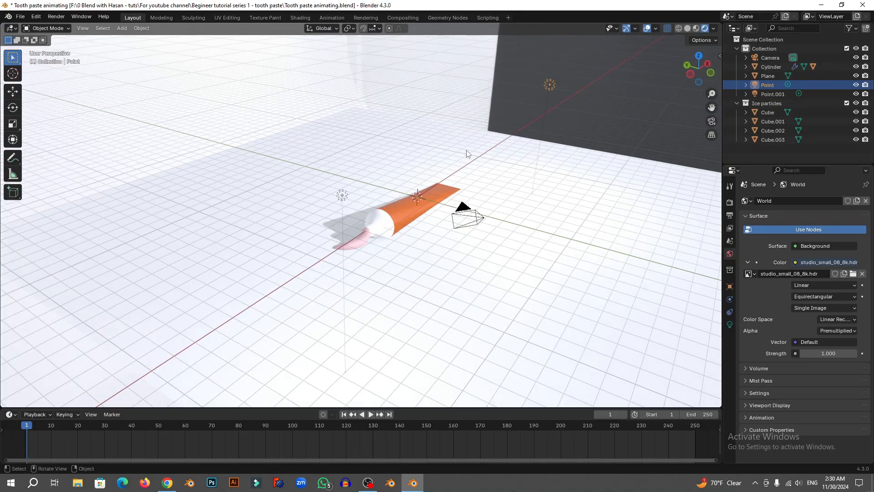
key(Delete)
middle_drag(465, 214, 475, 232)
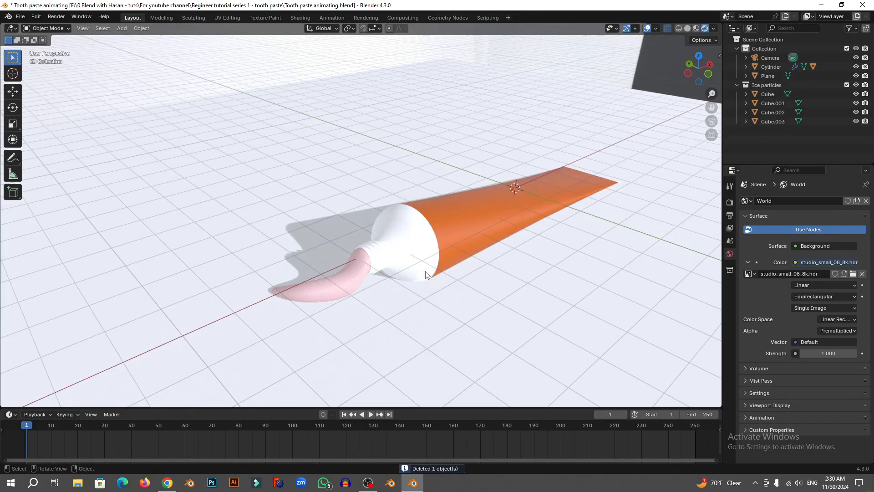
middle_drag(425, 274, 414, 258)
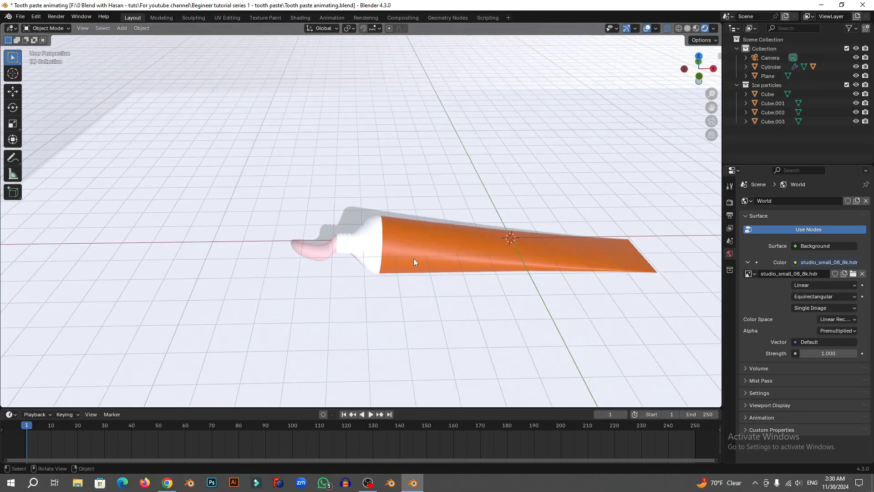
Step: Move the toothpaste tube and the paste together along the X axis, then deselect them
click(428, 244)
shift+click(328, 257)
key(g)
key(x)
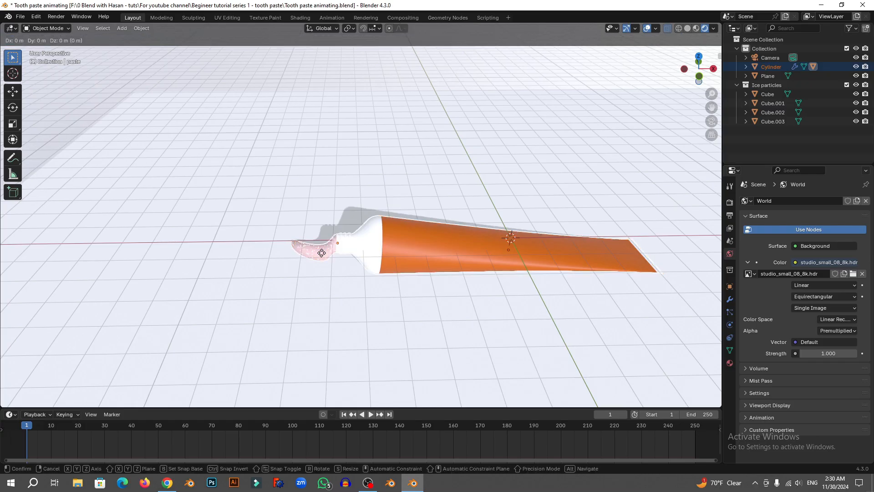
click(392, 301)
scroll(425, 254, down, 1)
middle_drag(425, 254, 349, 236)
click(460, 92)
scroll(489, 237, up, 4)
middle_drag(347, 197, 384, 175)
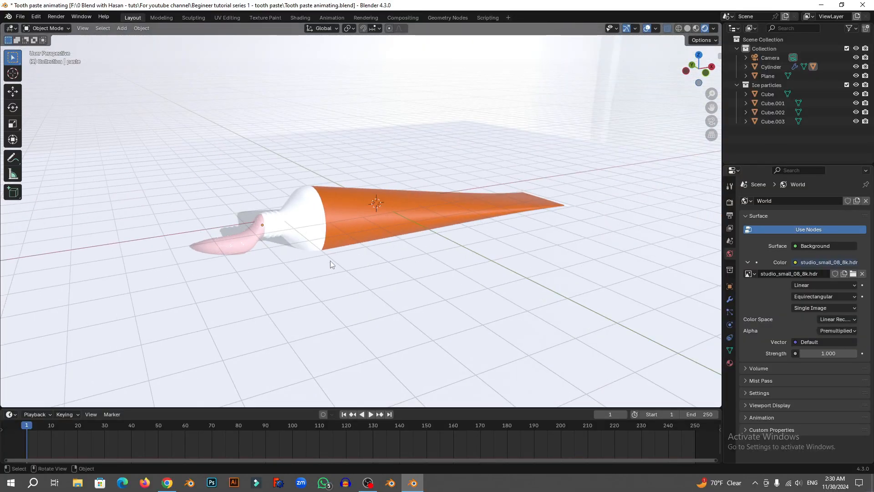
Step: Add a mesh plane and rotate it 90 degrees about the X axis to stand it upright
middle_drag(331, 265, 326, 261)
key(shift+a)
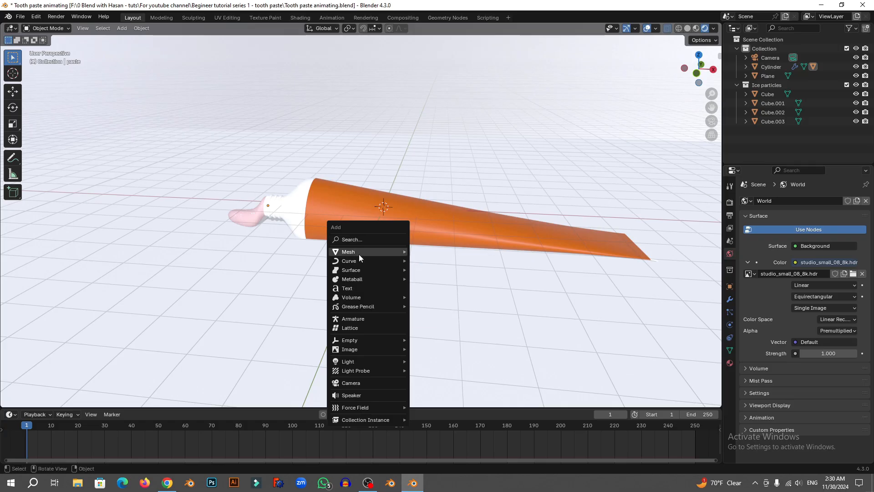
mouse_move(359, 254)
click(441, 250)
key(r)
key(x)
key(9)
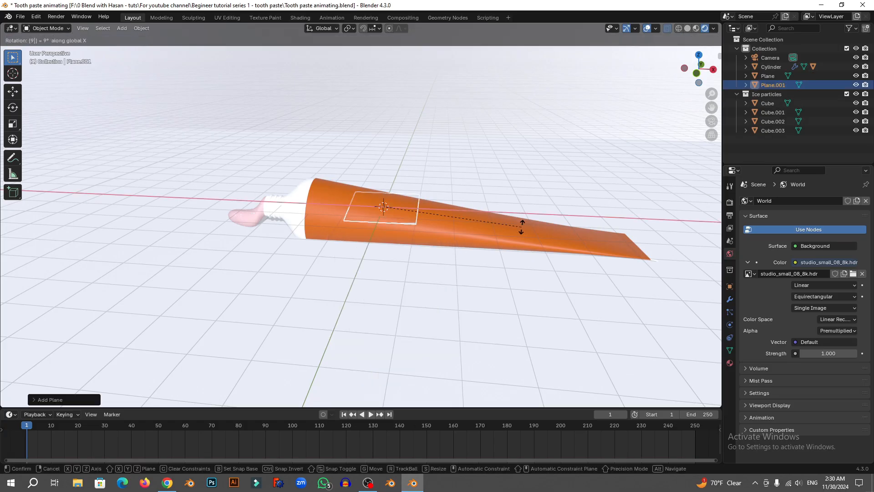
key(0)
key(Return)
Step: Scale up the upright plane until it is wider than the toothpaste tube as a backdrop wall
key(s)
click(427, 235)
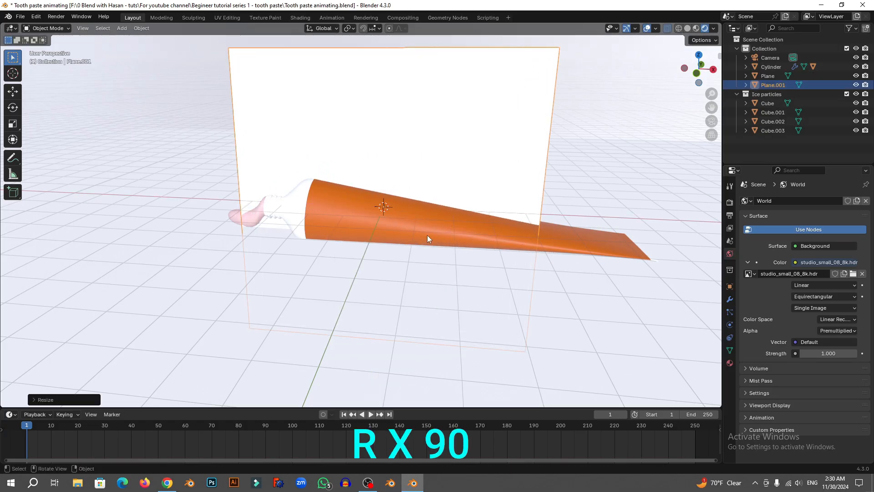
key(s)
key(s)
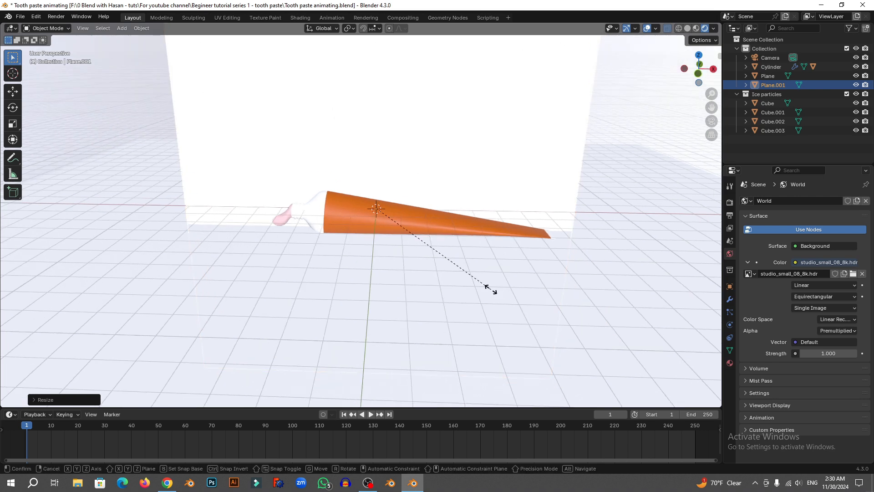
click(540, 304)
Step: Move the wall plane along Y to behind the tube and raise it along Z
middle_drag(540, 303, 402, 230)
key(g)
key(y)
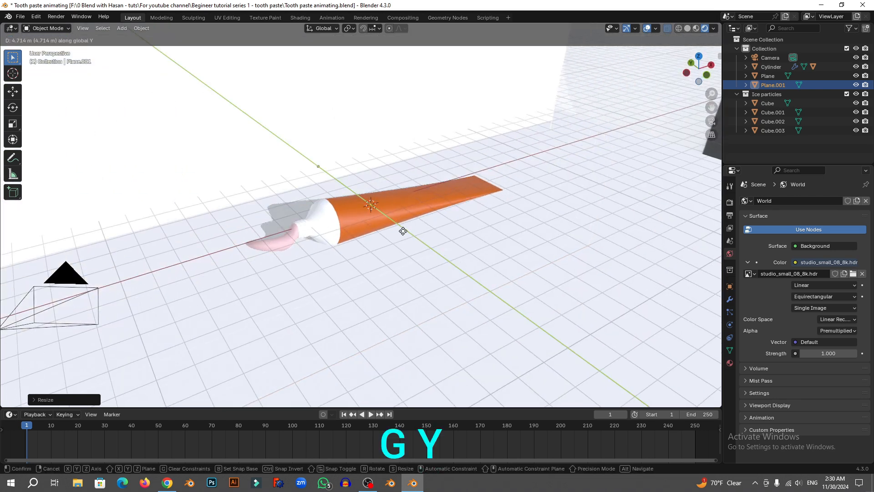
click(396, 236)
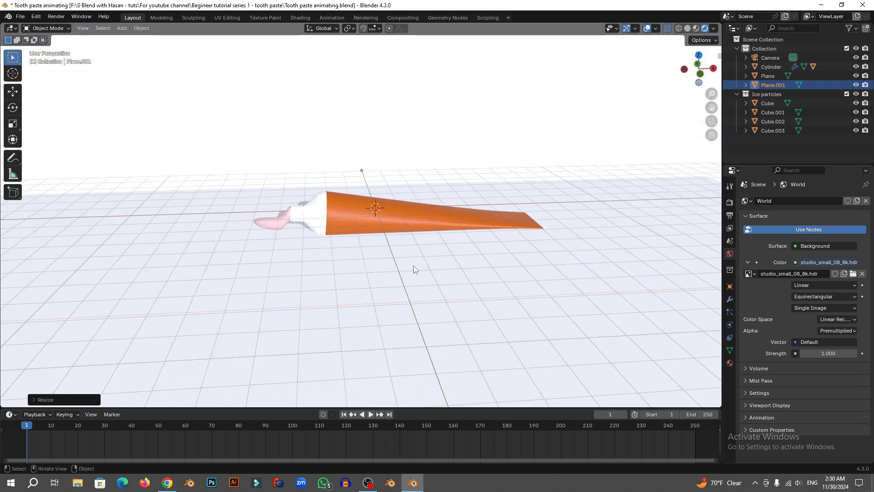
middle_drag(414, 265, 360, 256)
key(g)
key(z)
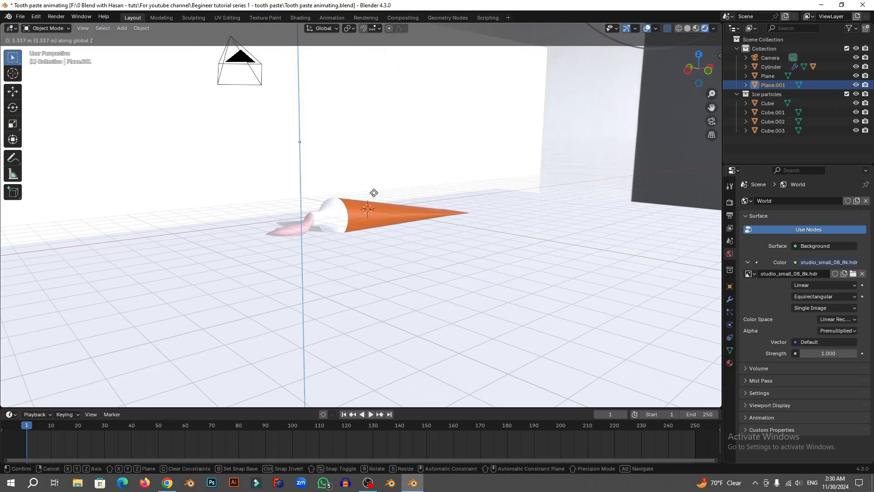
click(424, 229)
Step: Create a new material for the wall plane and name it wall
click(730, 364)
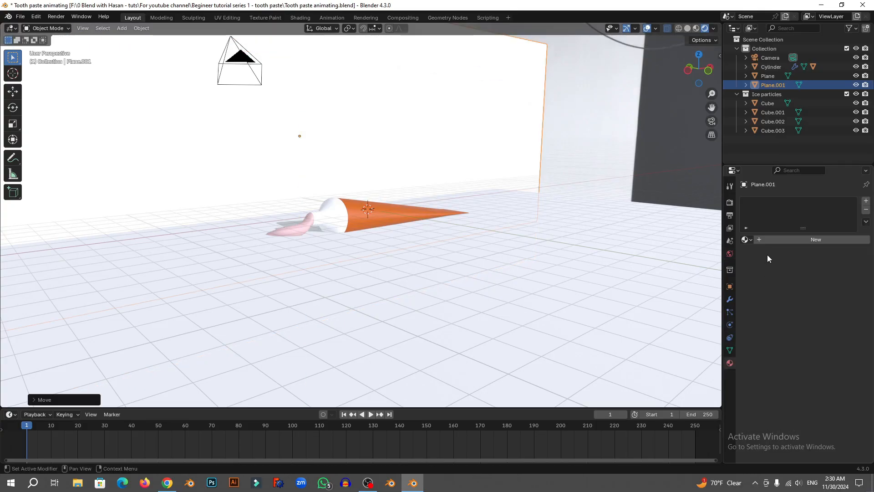
click(772, 239)
double_click(776, 202)
text(wall)
key(Return)
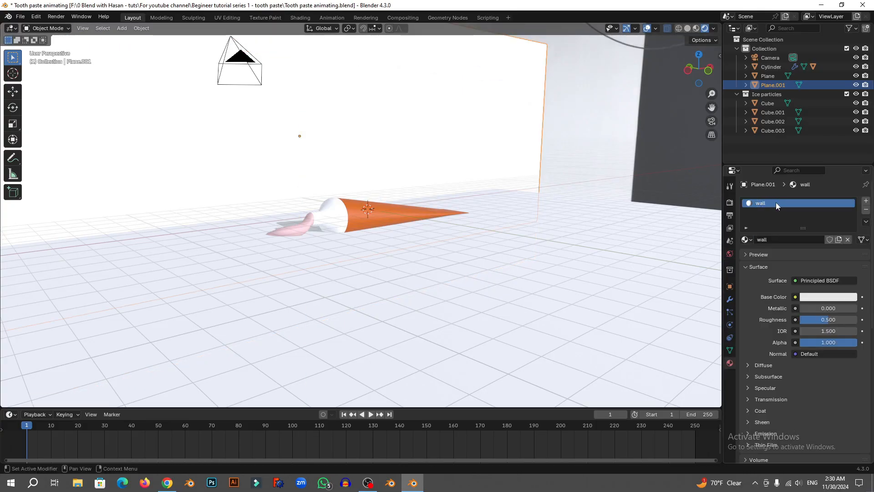
Step: Change the wall material's base colour to a light pink
click(847, 299)
mouse_move(850, 150)
mouse_down()
mouse_move(850, 186)
mouse_move(850, 168)
mouse_up()
click(834, 296)
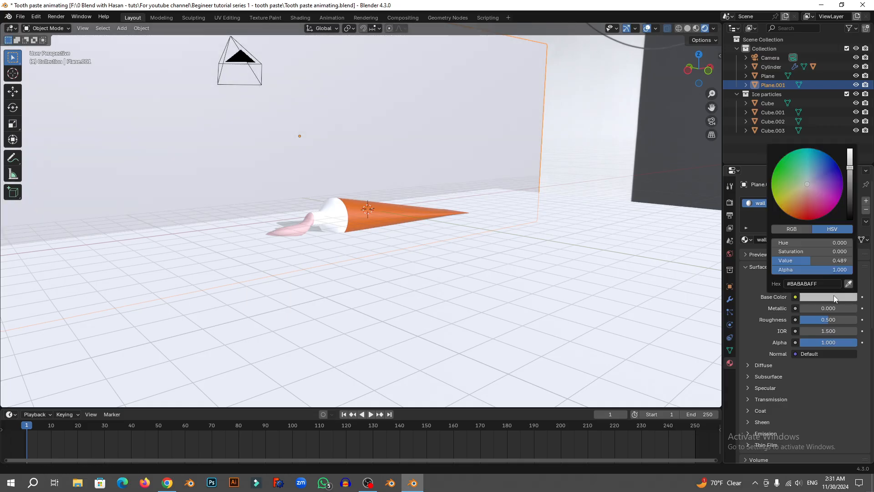
click(807, 190)
drag(854, 162, 850, 152)
middle_drag(614, 121, 449, 304)
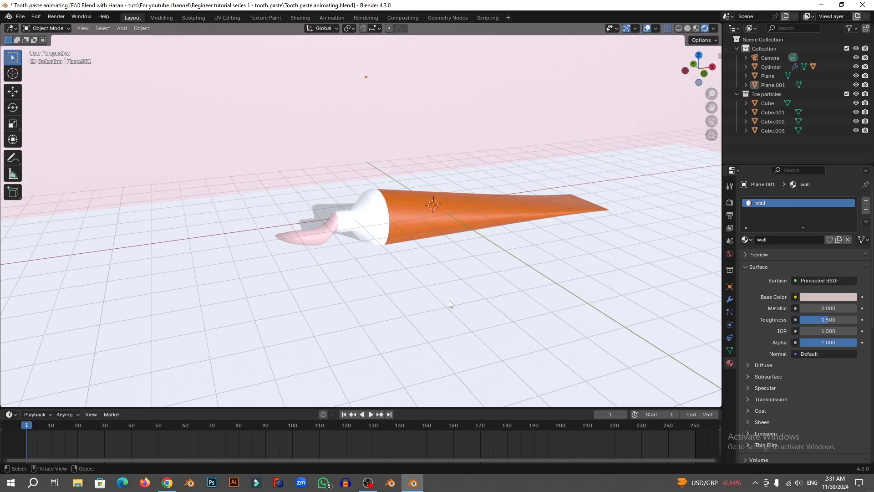
shift+middle_drag(386, 273, 420, 302)
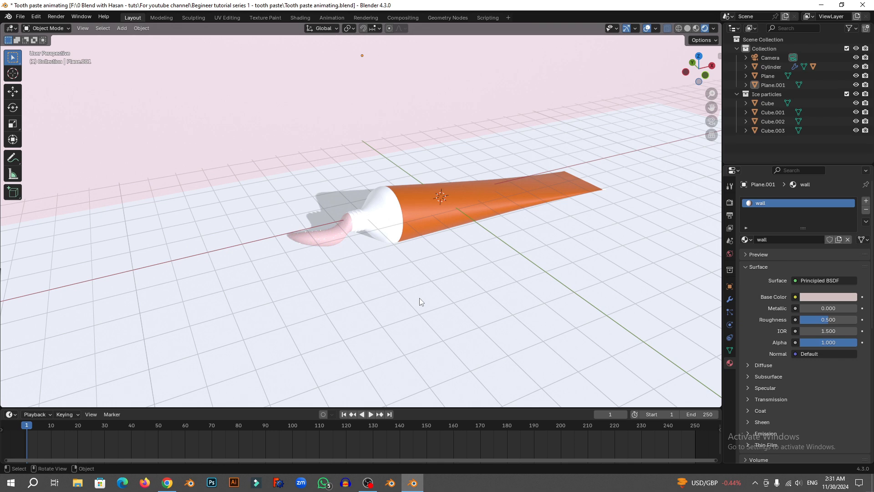
scroll(419, 298, up, 2)
ctrl+middle_drag(419, 297, 400, 290)
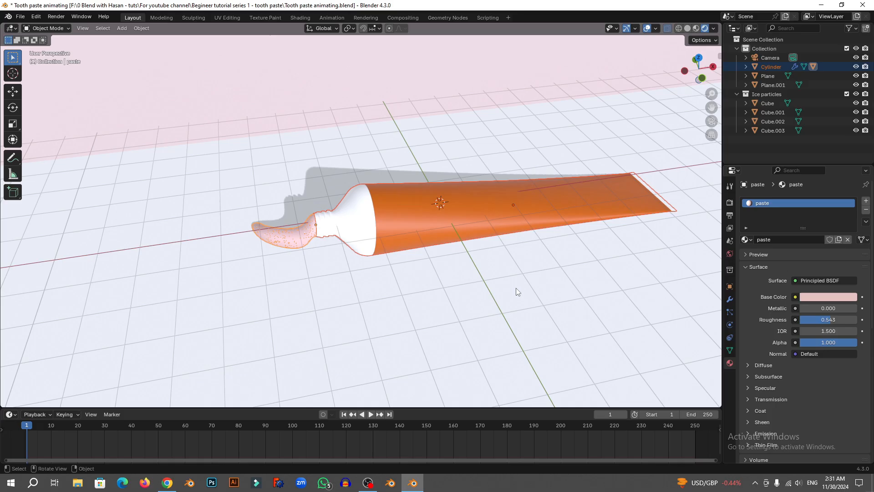
Step: Try rotating the toothpaste tube and its paste about 44 degrees around global Z, and turn them back in line with X
key(r)
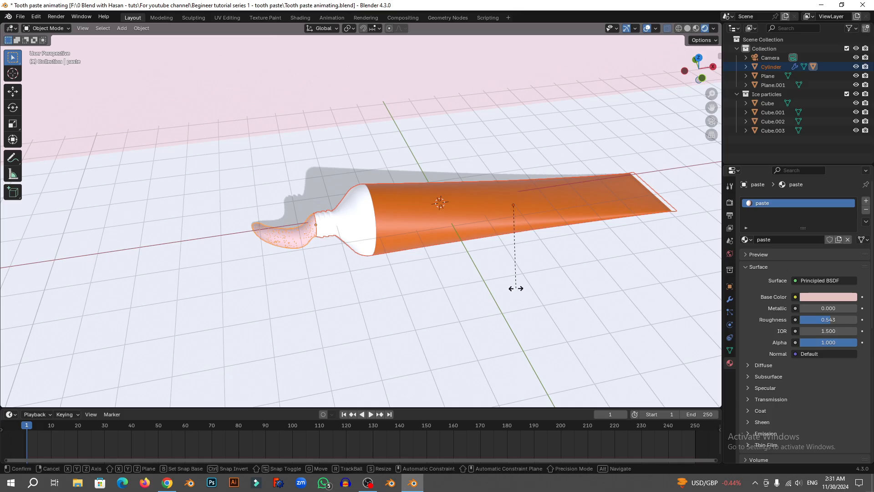
key(z)
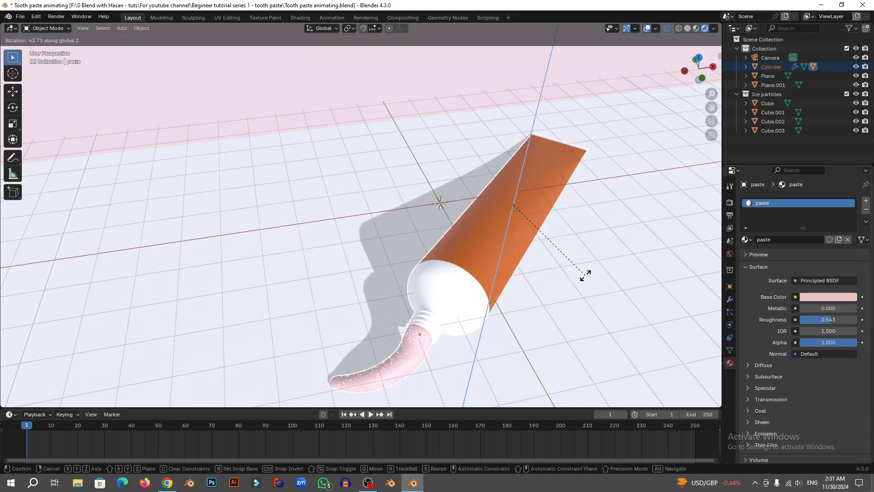
click(585, 276)
scroll(568, 282, down, 3)
shift+middle_drag(567, 282, 516, 243)
key(r)
key(z)
click(500, 254)
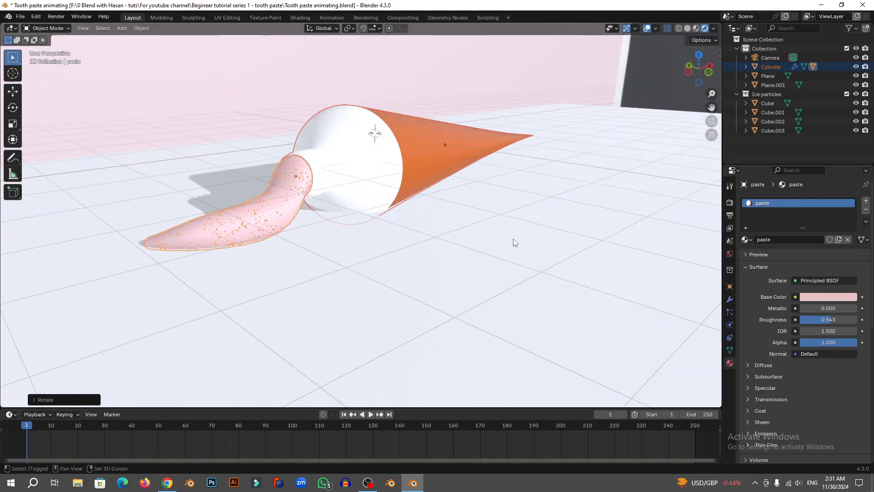
Step: Raise the toothpaste tube together with its paste along the Z axis, slightly off the floor
scroll(516, 242, up, 3)
middle_drag(662, 86, 581, 139)
scroll(550, 169, down, 2)
middle_drag(551, 168, 430, 199)
scroll(501, 228, up, 2)
key(g)
key(z)
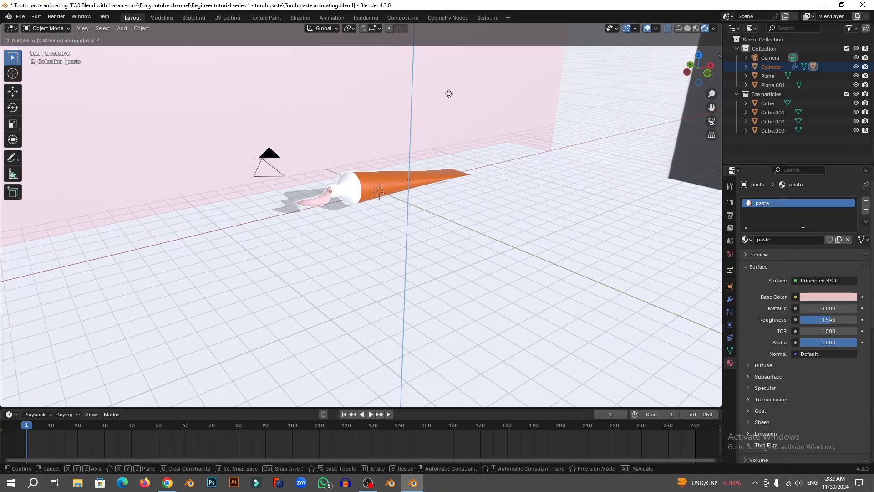
click(643, 135)
middle_drag(643, 135, 420, 202)
Step: Add a mesh plane beneath the tube, scaled up wider than the tube and shifted along X to sit under it
key(shift+a)
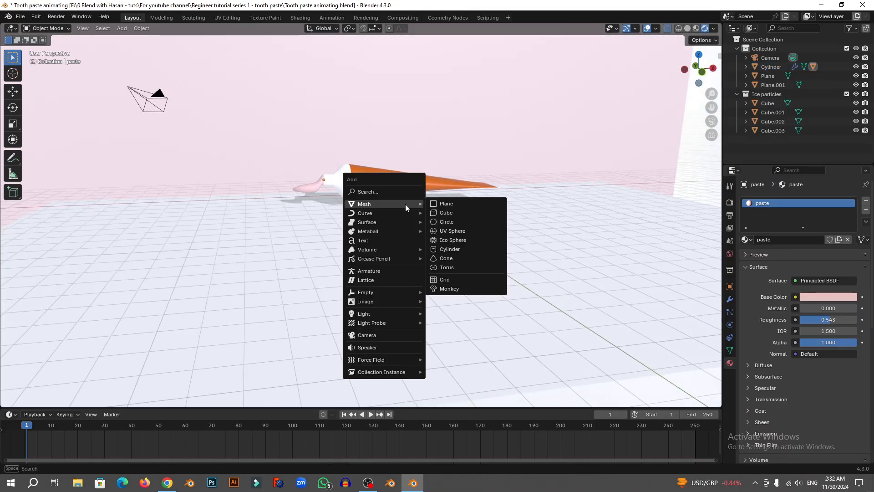
click(442, 201)
key(s)
click(68, 250)
middle_drag(69, 250, 392, 236)
key(g)
key(x)
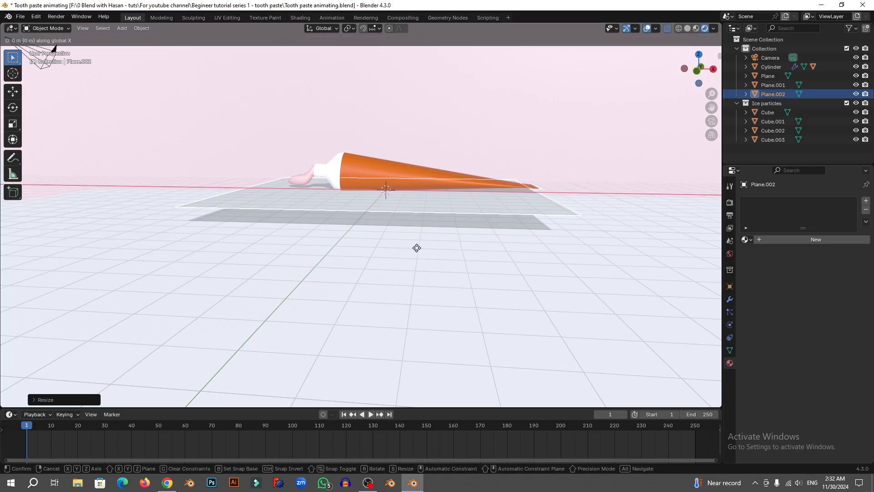
click(551, 272)
Step: Extrude the new plane downward into a thick slab and apply its object transform
key(Tab)
middle_drag(317, 269, 335, 296)
key(e)
click(415, 317)
key(Tab)
Step: Add a Bevel modifier to the slab with 5 segments
click(730, 300)
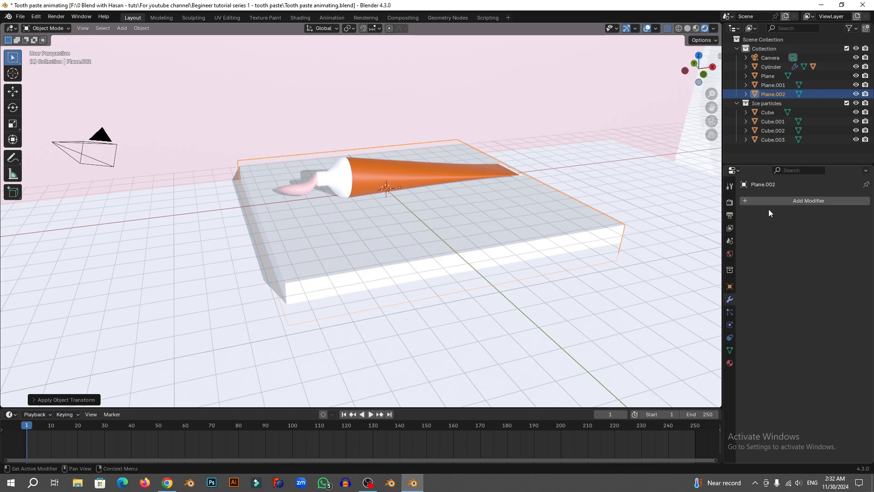
click(767, 201)
mouse_move(729, 233)
click(802, 241)
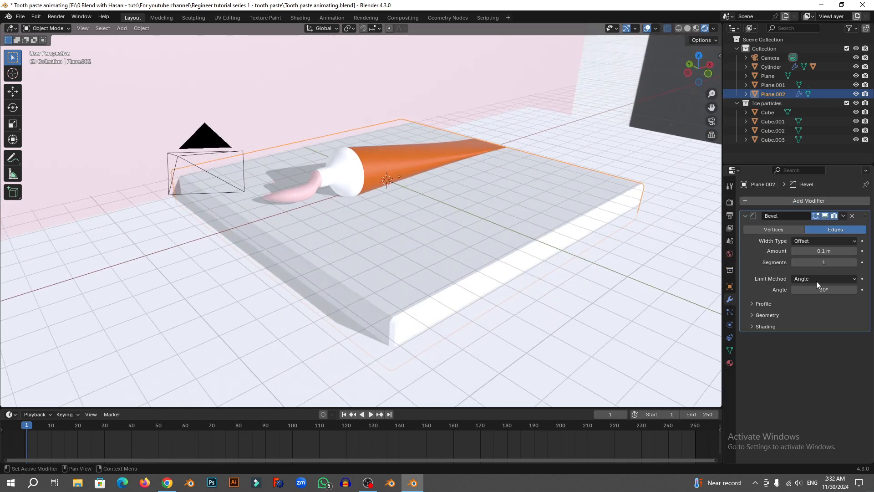
click(855, 261)
click(855, 261)
click(855, 262)
click(855, 261)
Step: Inset the slab's top face and extrude the inner face upward into a smaller raised tier
key(Tab)
middle_drag(400, 301, 369, 306)
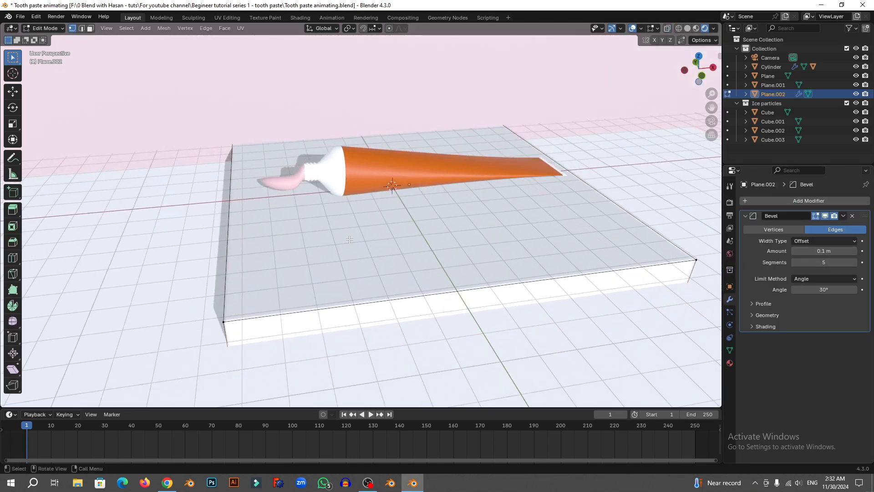
click(460, 274)
key(i)
click(562, 273)
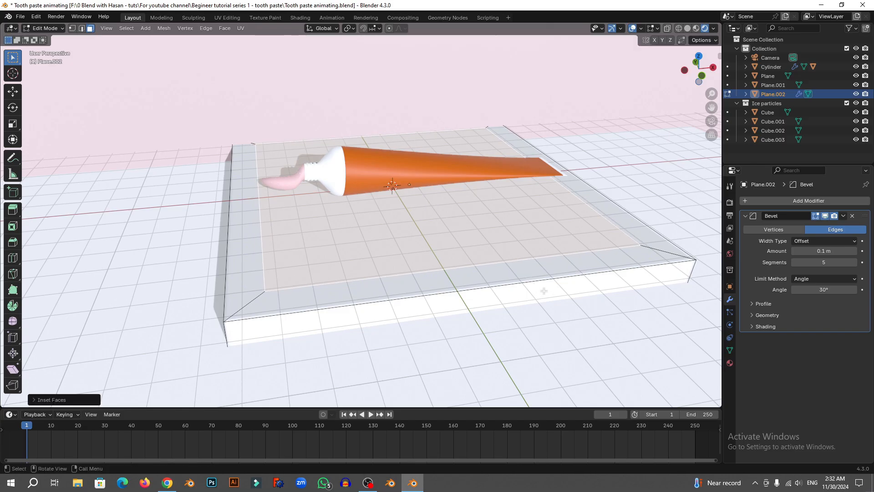
middle_drag(562, 273, 377, 168)
key(Tab)
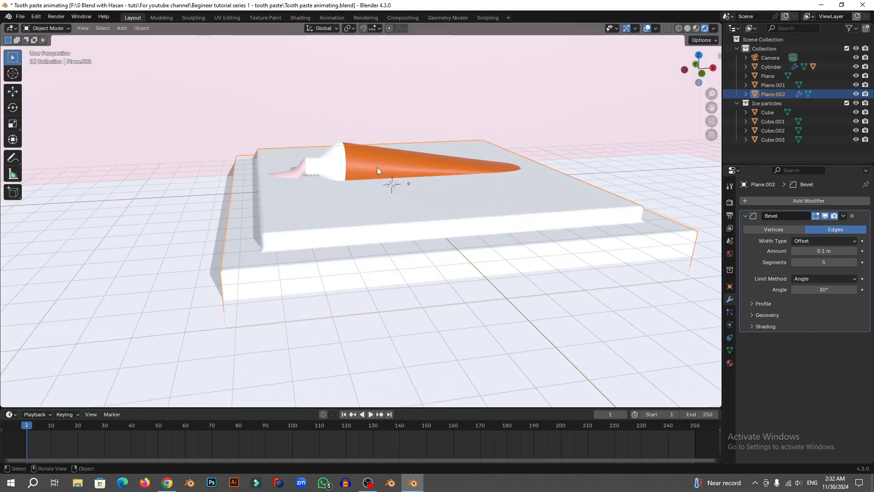
Step: Raise the tube and its paste along Z so they rest on the slab's upper tier
click(377, 167)
shift+click(293, 173)
key(g)
key(z)
click(341, 279)
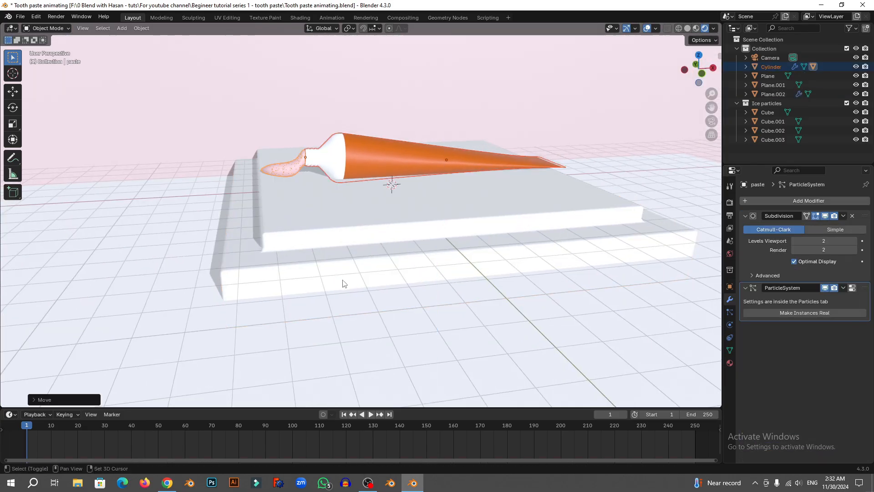
Step: Move the pink wall plane farther back along Y, clear of the stepped slab
click(455, 130)
middle_drag(468, 176, 449, 175)
click(408, 83)
middle_drag(410, 89, 449, 130)
key(g)
key(y)
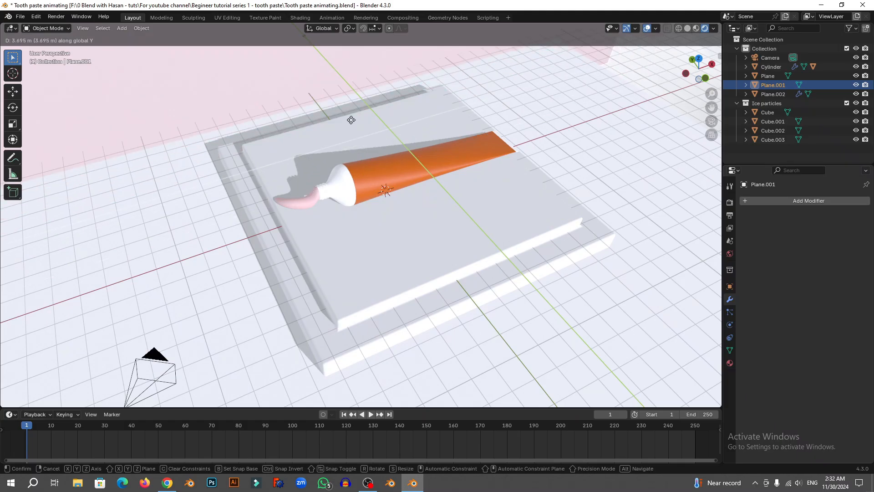
click(344, 112)
Step: Assign the existing wall material to the stepped slab
middle_drag(533, 136, 501, 225)
click(501, 225)
click(730, 364)
click(747, 240)
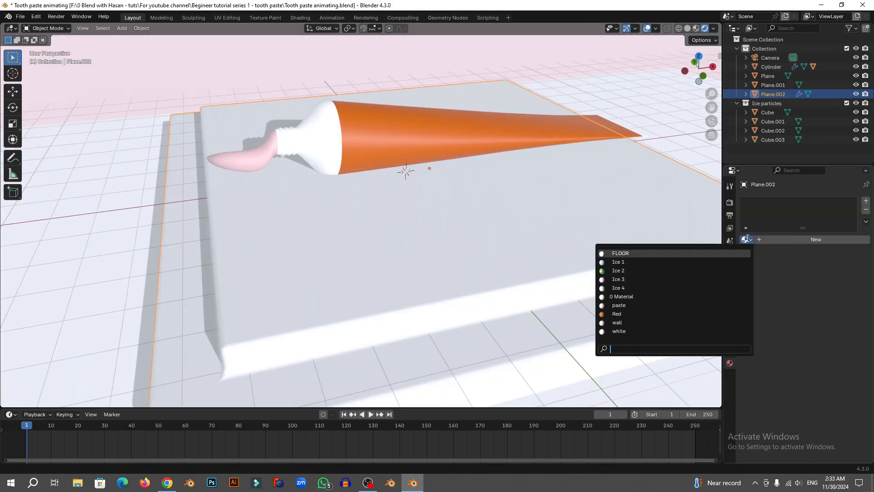
click(445, 73)
click(516, 168)
click(747, 240)
click(624, 322)
Step: Undo the wall material assignment on the stepped slab
middle_drag(318, 254, 422, 218)
scroll(422, 218, down, 4)
click(524, 155)
scroll(391, 182, up, 2)
middle_drag(388, 177, 449, 233)
key(ctrl+z)
Step: Darken the base colour of the tube's white material to a light grey with a value of about 0.76
scroll(492, 239, up, 3)
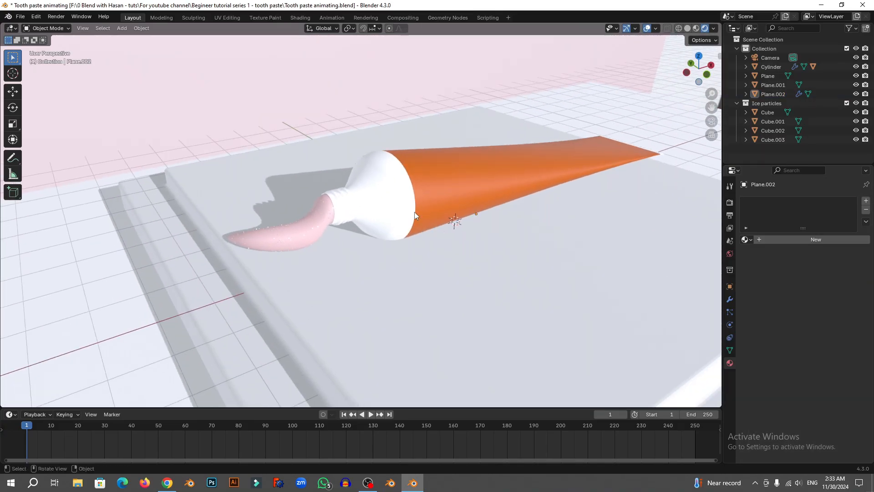
click(400, 207)
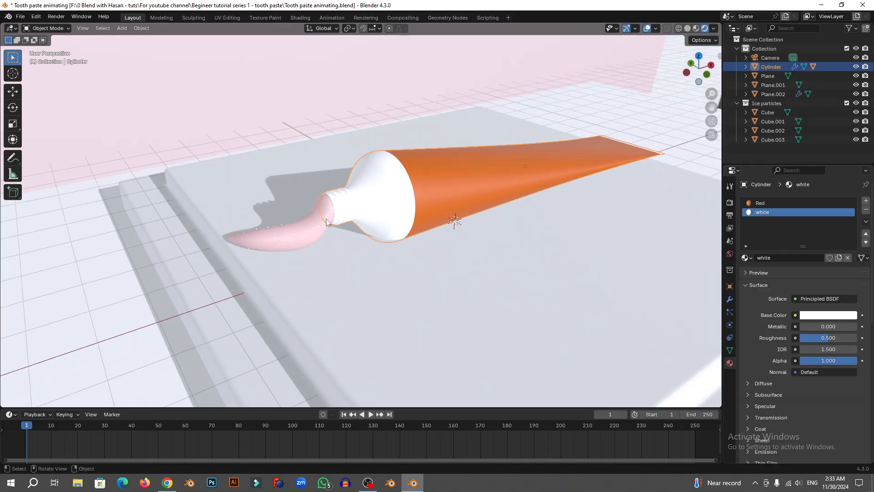
click(836, 316)
click(850, 174)
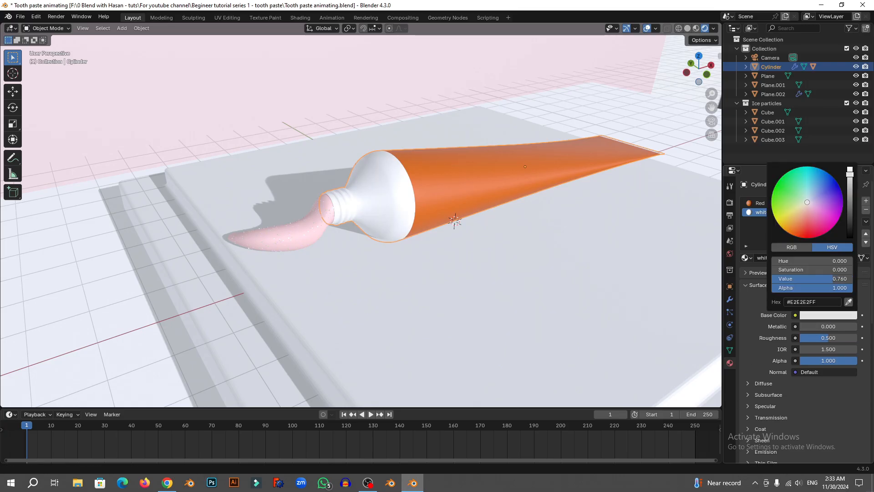
scroll(471, 201, down, 3)
click(588, 111)
Step: Frame the paste and tube neck closely and align the active camera to this view
scroll(421, 212, up, 3)
shift+middle_drag(420, 210, 427, 214)
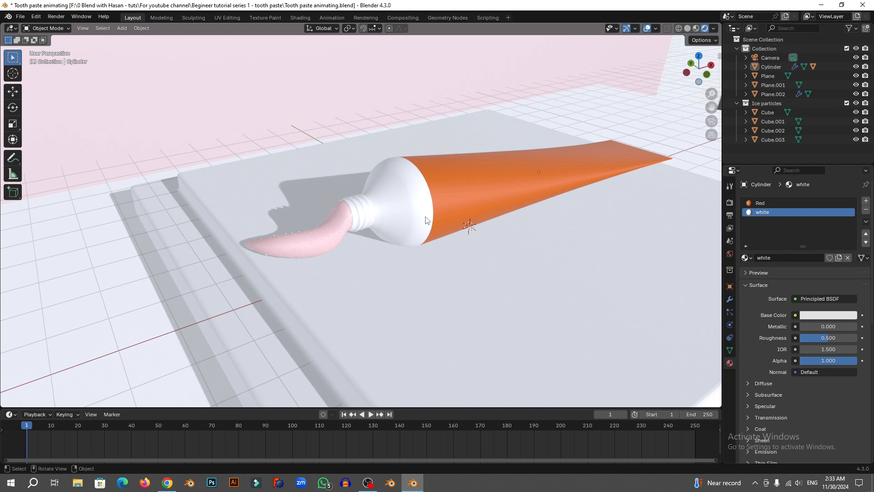
key(ctrl+alt+0)
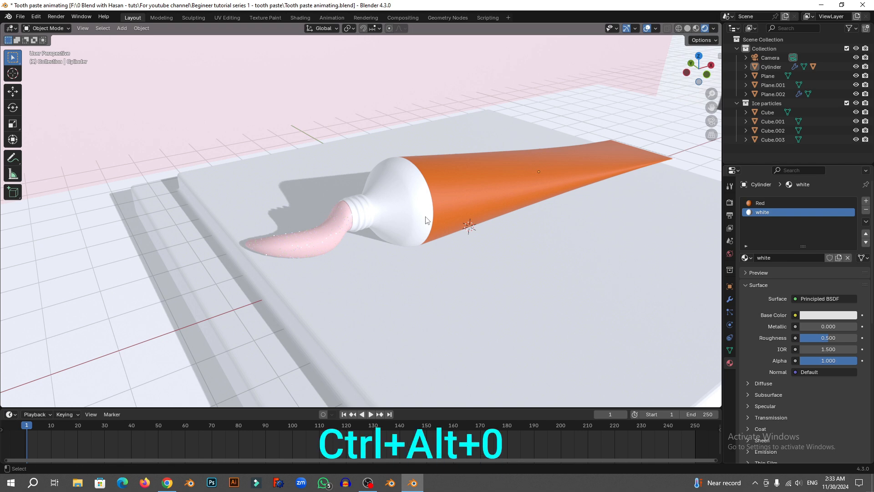
key(ctrl+alt+0)
scroll(425, 217, up, 3)
scroll(425, 217, down, 1)
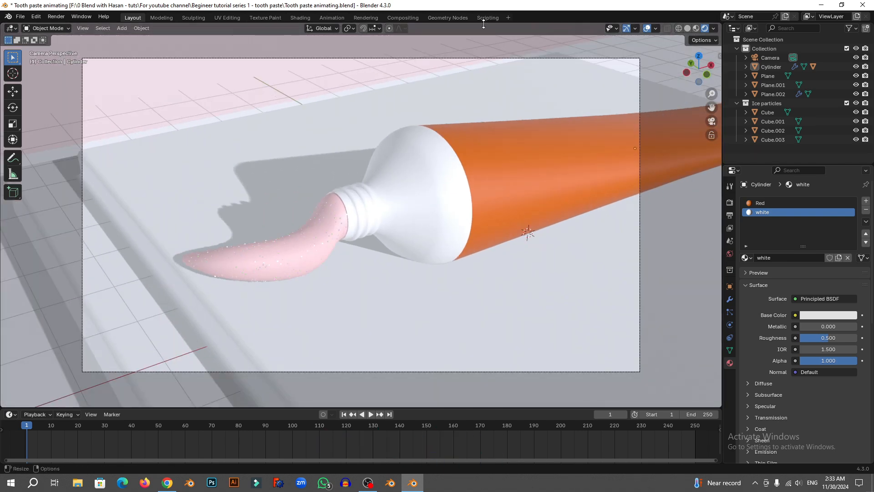
Step: Select the camera and display its location, rotation and scale values in a narrower sidebar
click(373, 59)
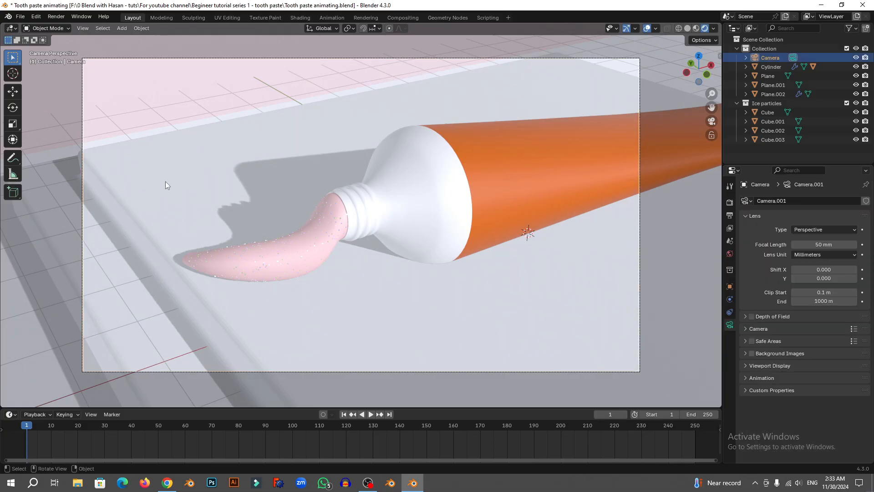
key(n)
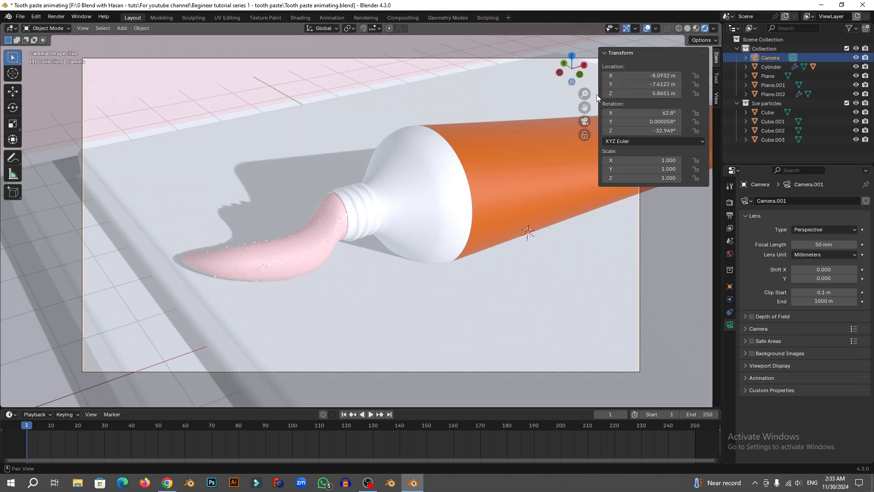
drag(600, 99, 624, 98)
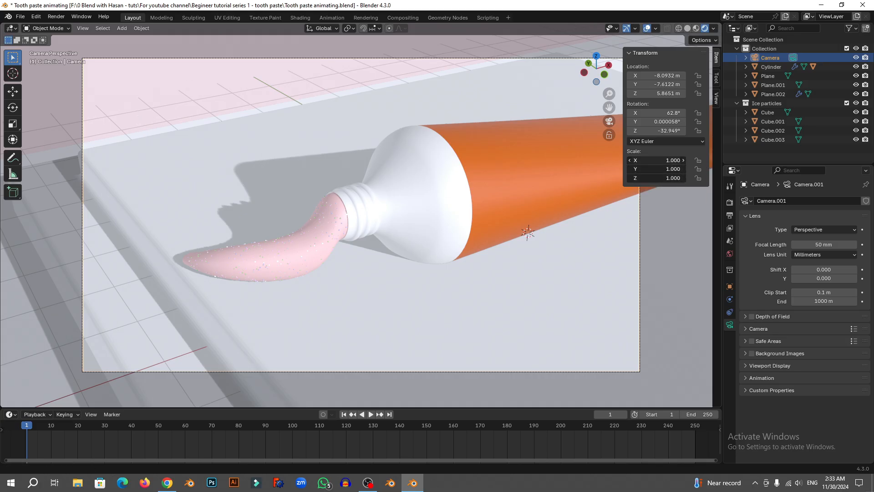
key(alt+s)
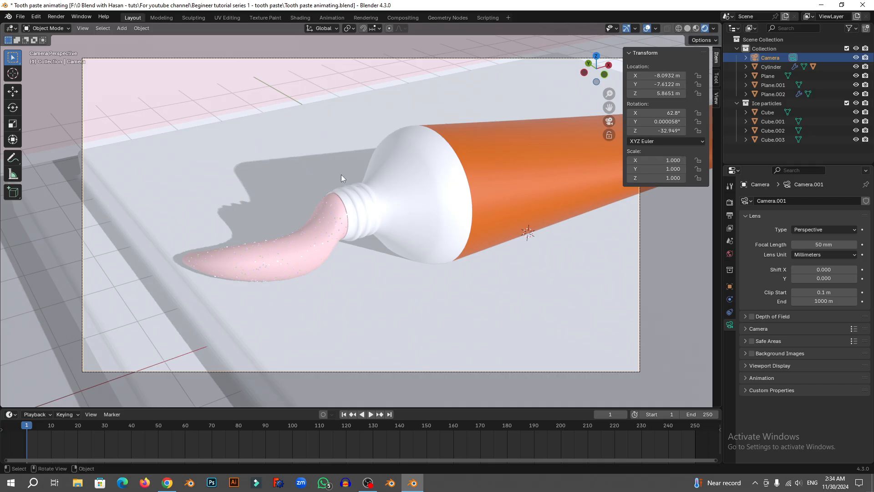
middle_drag(340, 174, 515, 138)
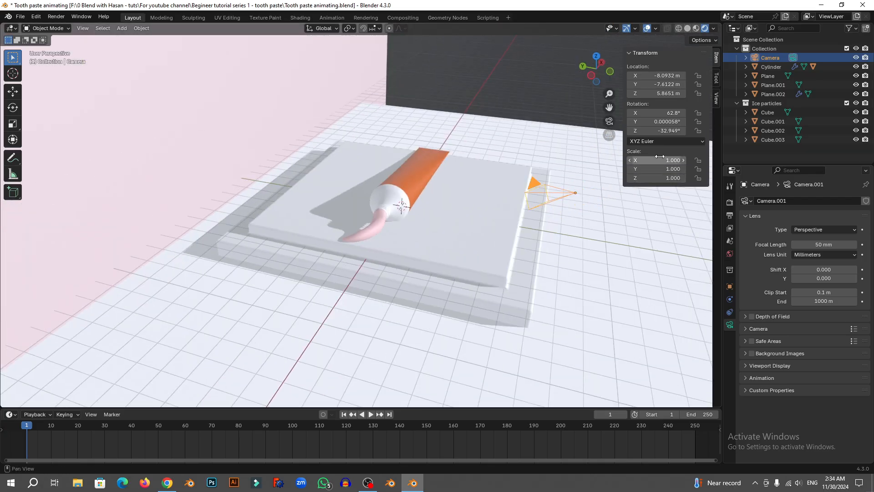
drag(660, 160, 674, 178)
key(Escape)
key(KP_0)
scroll(395, 171, up, 3)
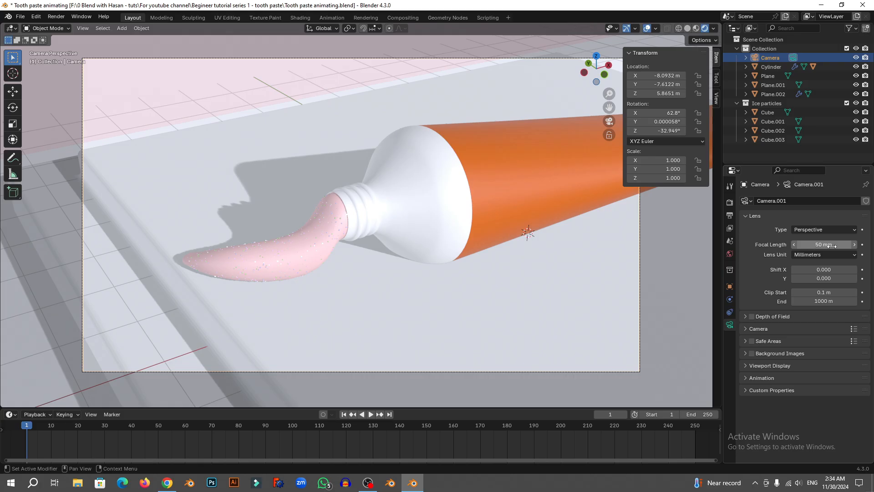
Step: Try a longer focal length on the camera and reset it to 50 mm
mouse_move(832, 246)
mouse_down()
mouse_move(794, 246)
mouse_move(831, 240)
mouse_up()
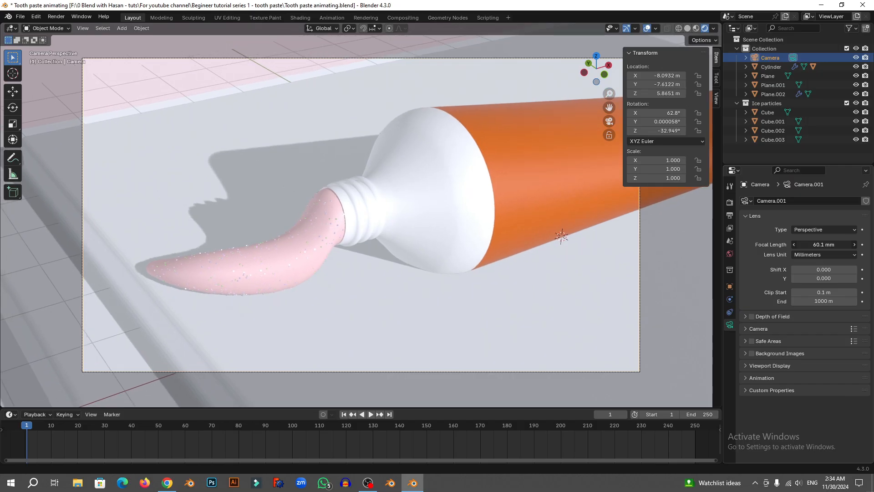
scroll(702, 241, up, 1)
click(827, 244)
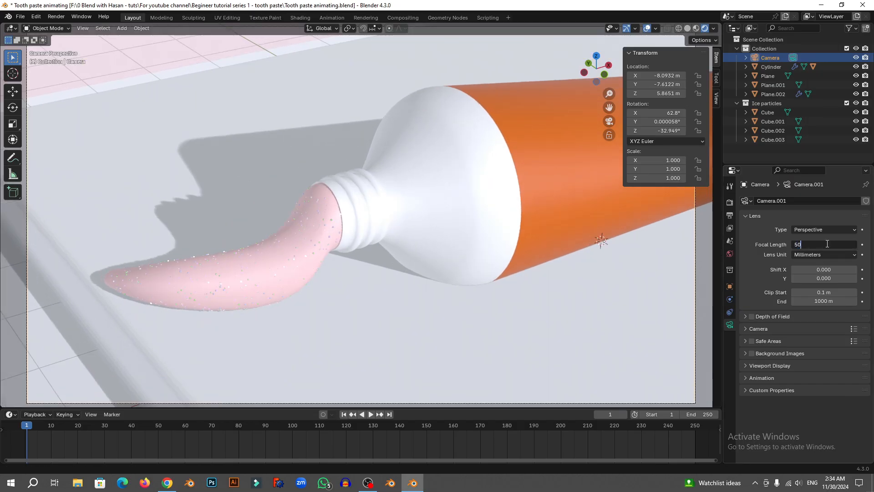
text(50)
key(Return)
Step: Set the camera's focal length to 45 mm and hide its transform values
click(827, 244)
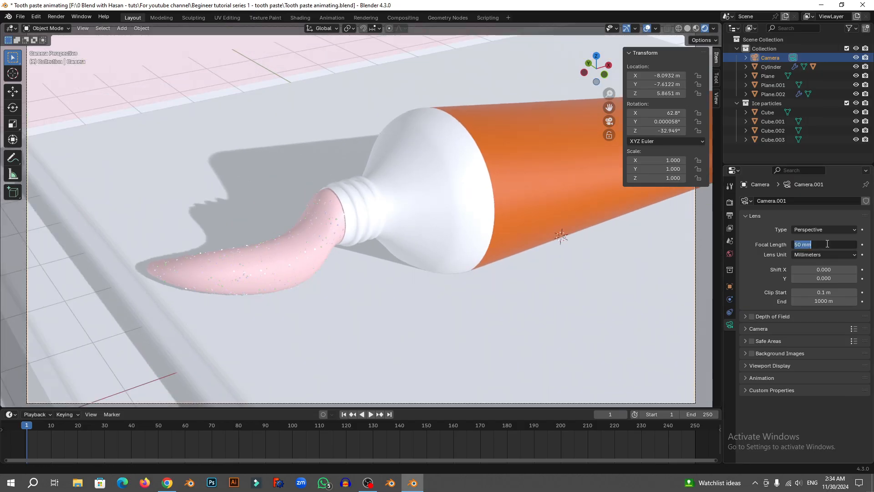
text(45)
key(Return)
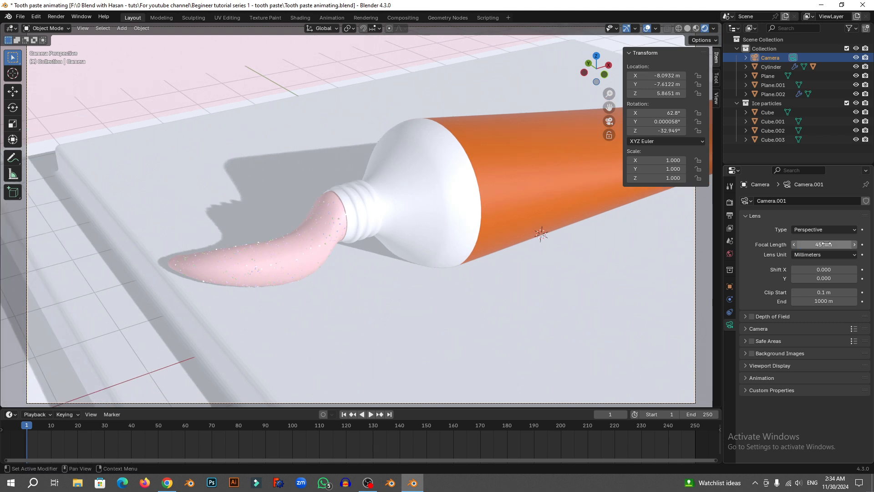
key(n)
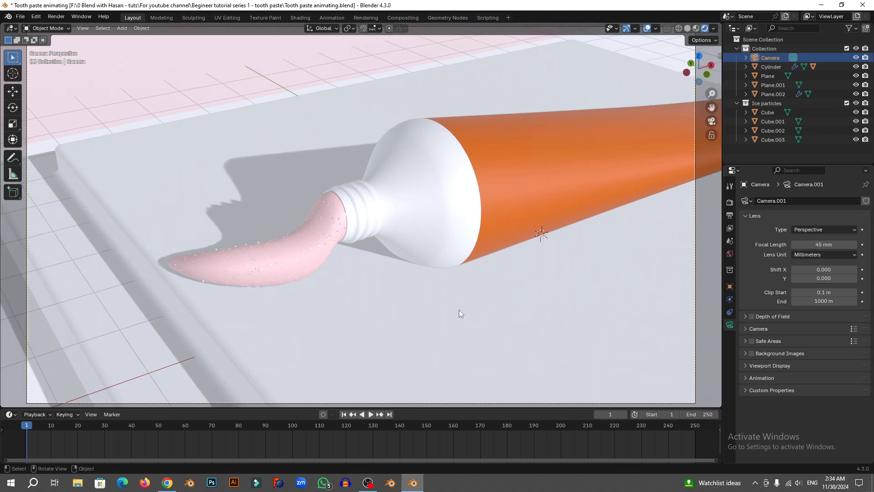
Step: Insert keyframes for the camera's location, rotation and scale at frame 1
key(n)
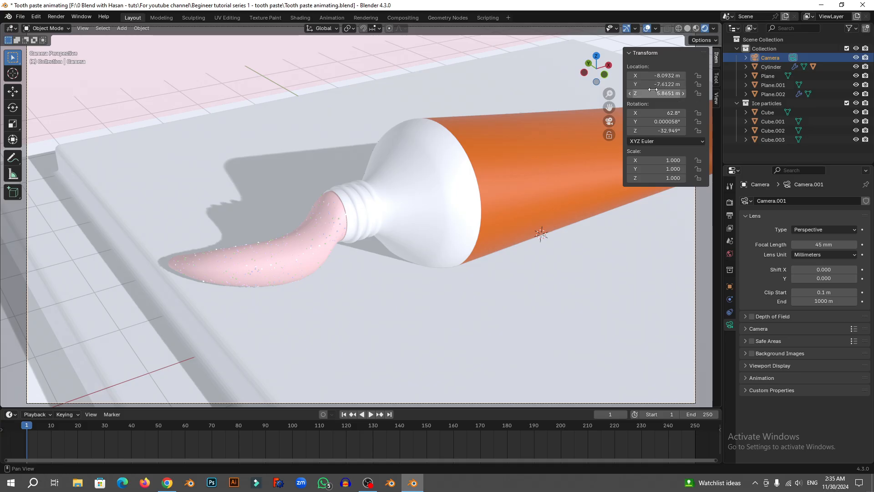
key(i)
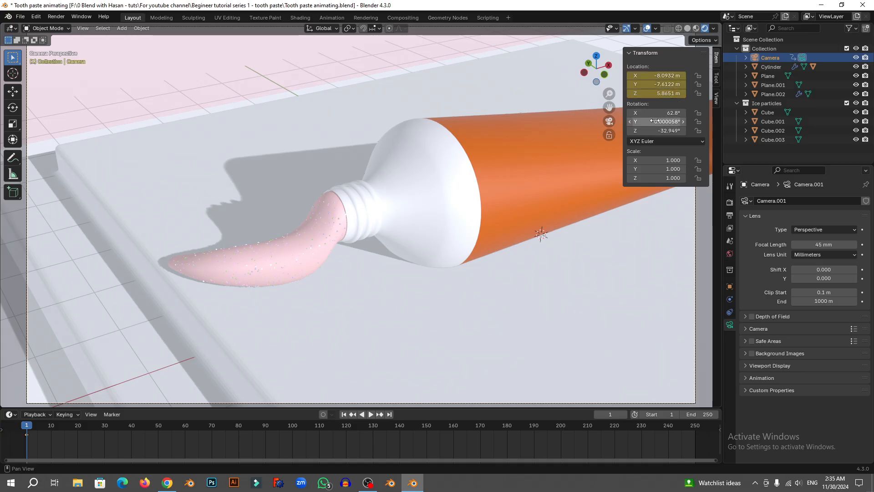
key(i)
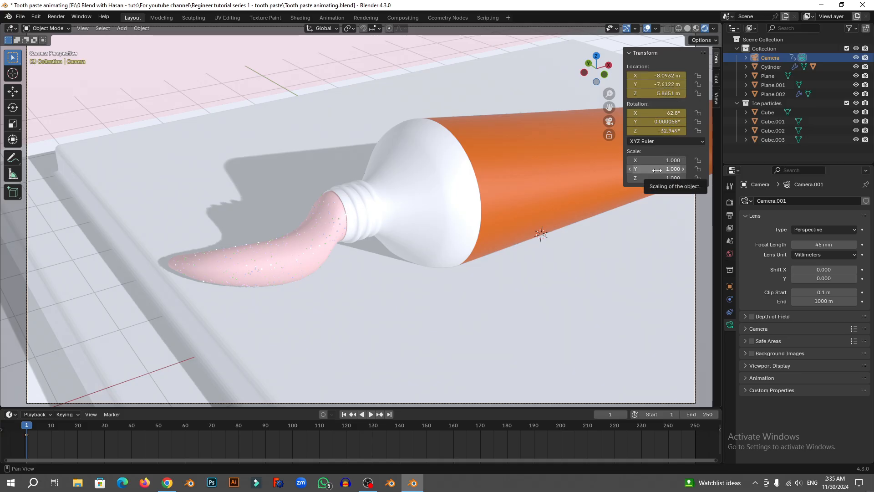
key(i)
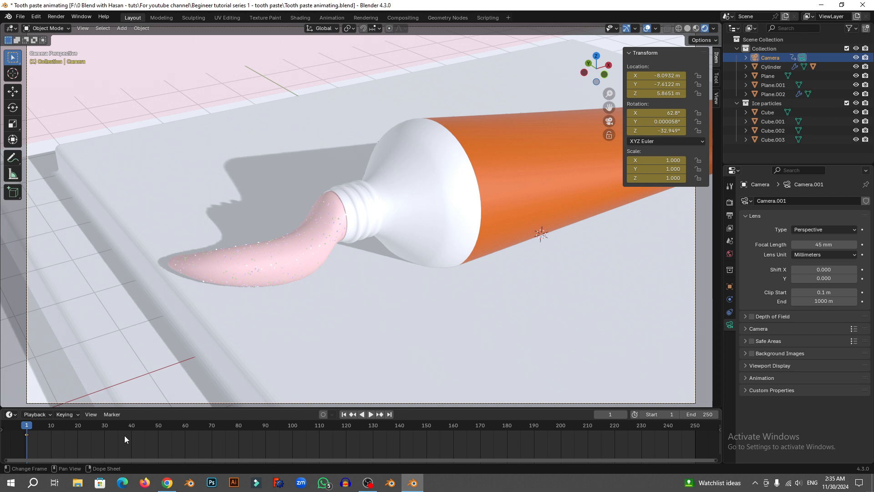
Step: Set the scene's output frame rate to 30 fps and hide the camera's transform values
click(730, 216)
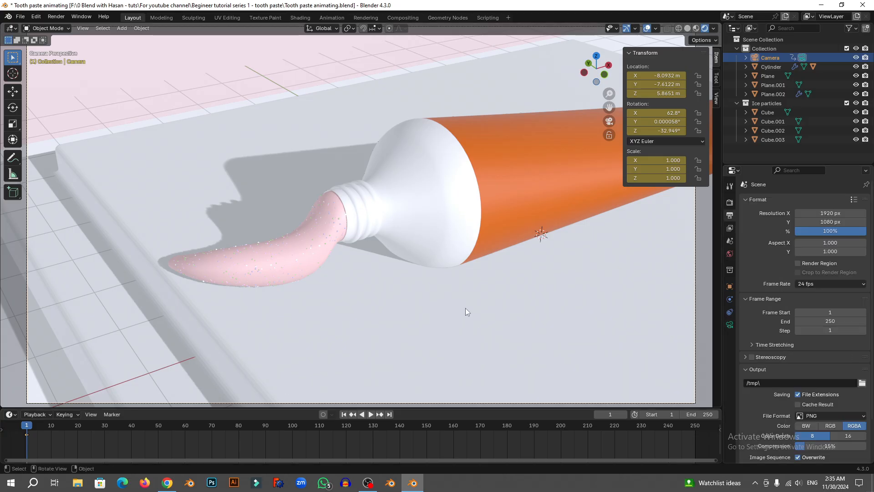
key(n)
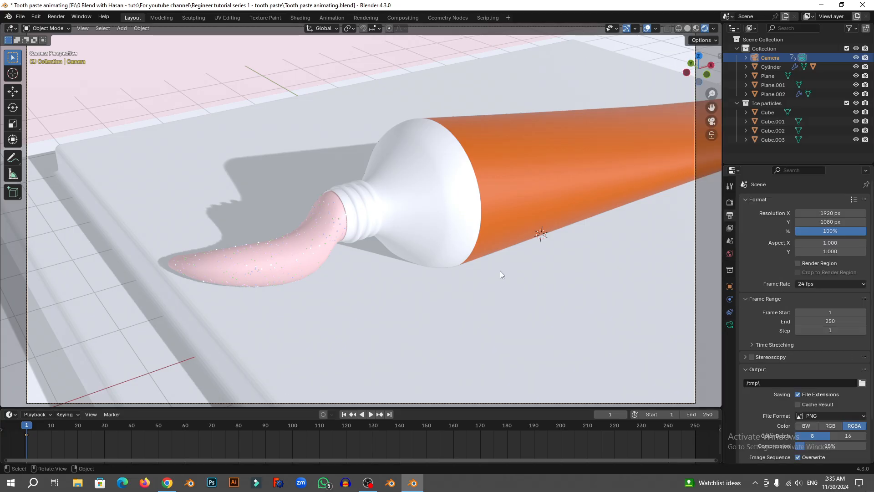
click(807, 284)
click(818, 328)
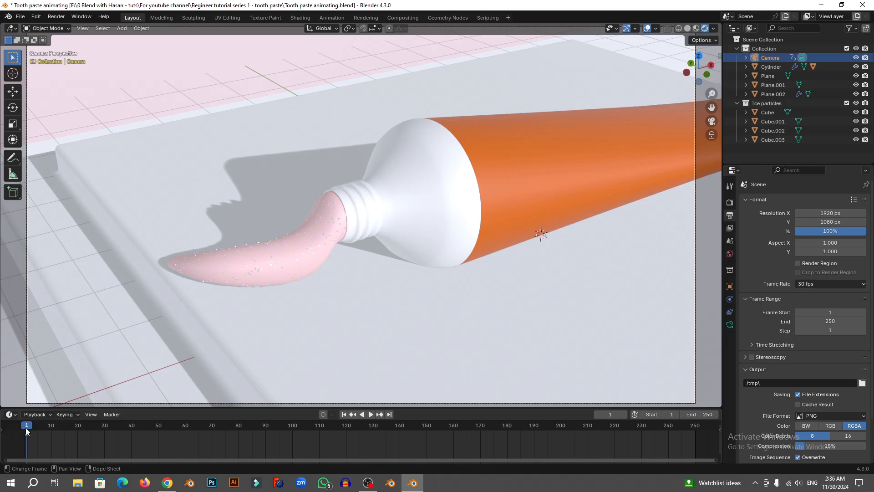
key(i)
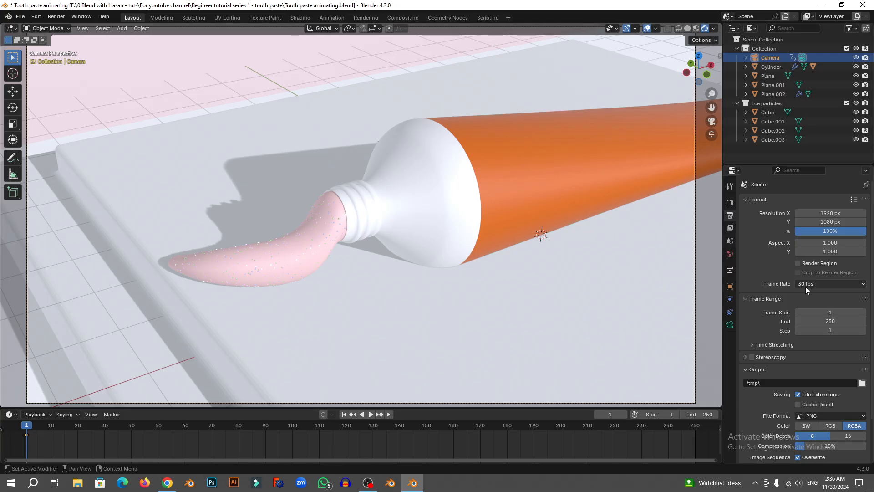
Step: Go to frame 150 and set the animation's end frame to 150
click(426, 426)
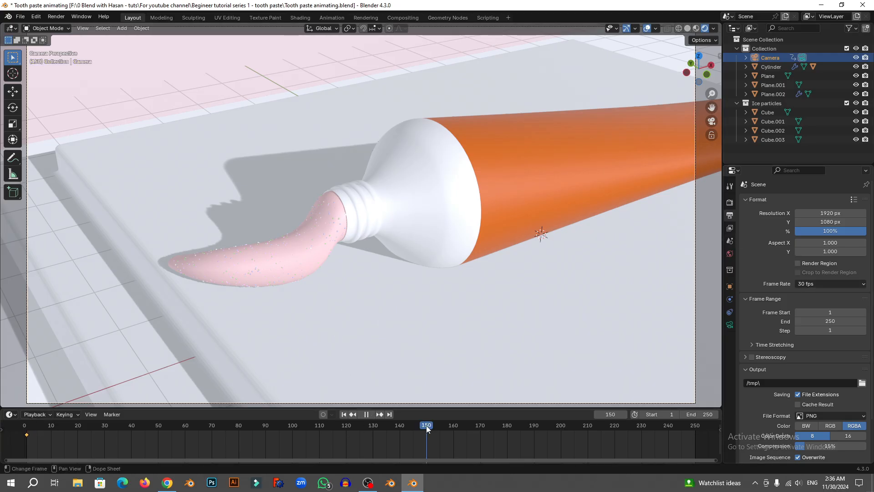
double_click(705, 411)
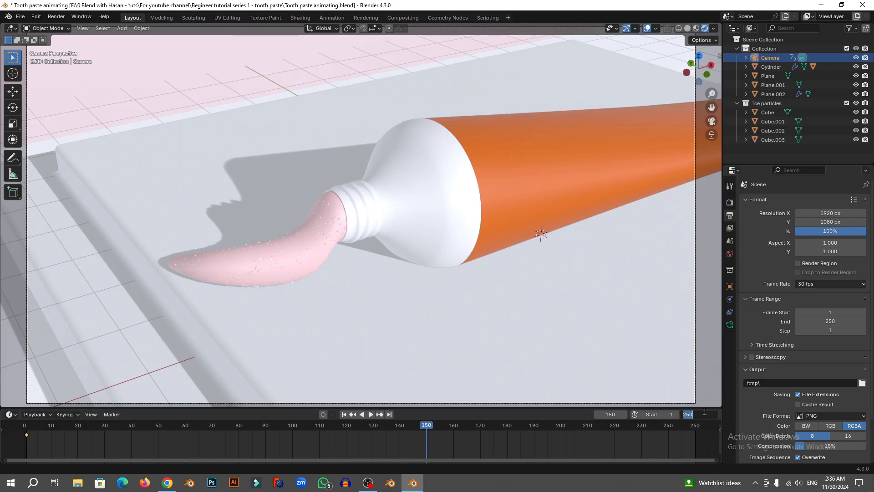
key(Return)
double_click(703, 415)
text(150)
key(Return)
Step: Move the camera along the X axis to about -7.40 m and keyframe its location at frame 150
scroll(308, 276, down, 3)
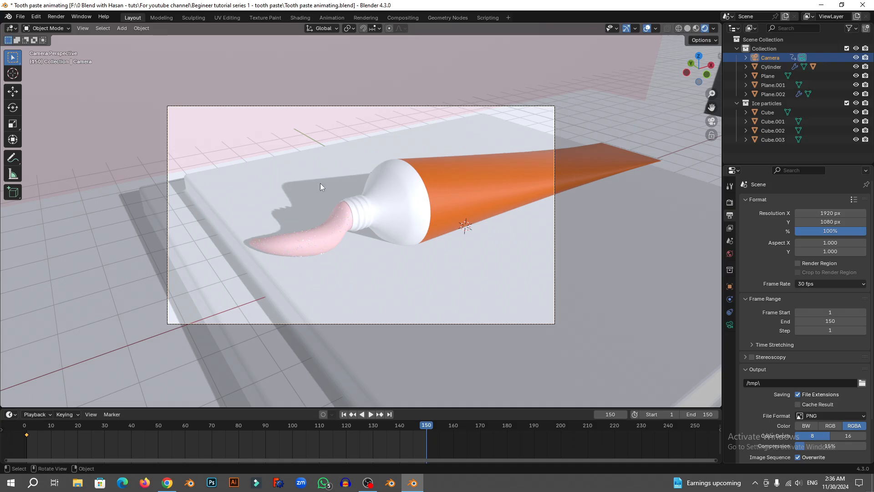
scroll(341, 191, up, 2)
scroll(345, 301, up, 1)
scroll(348, 298, down, 1)
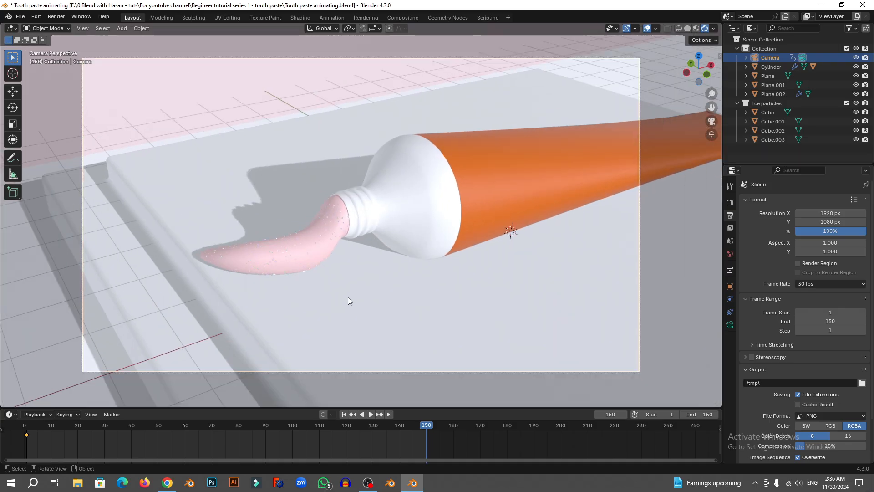
scroll(425, 260, up, 1)
key(g)
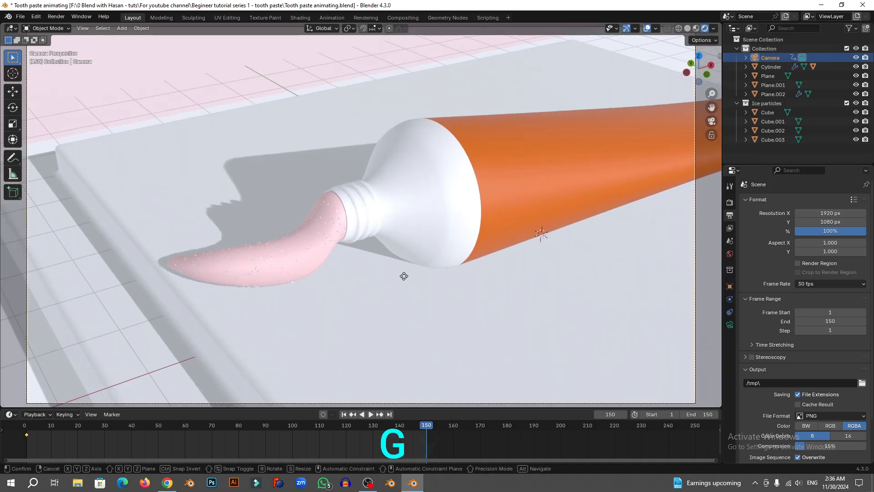
key(x)
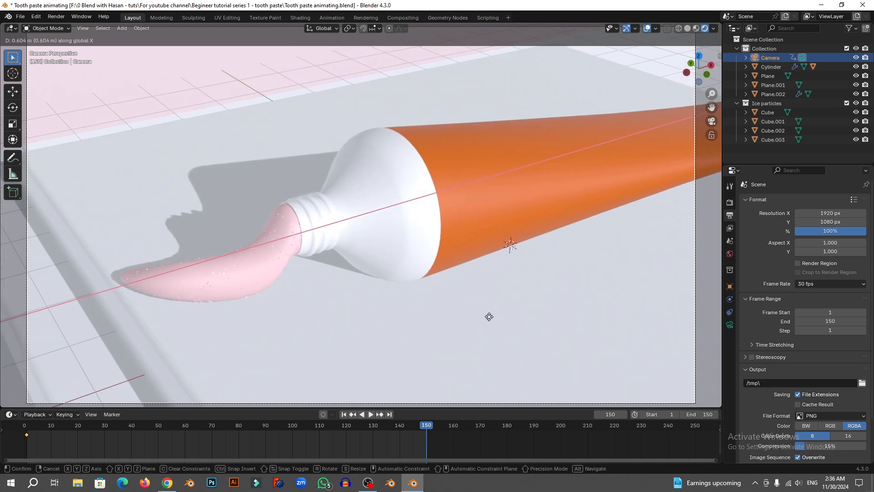
click(500, 320)
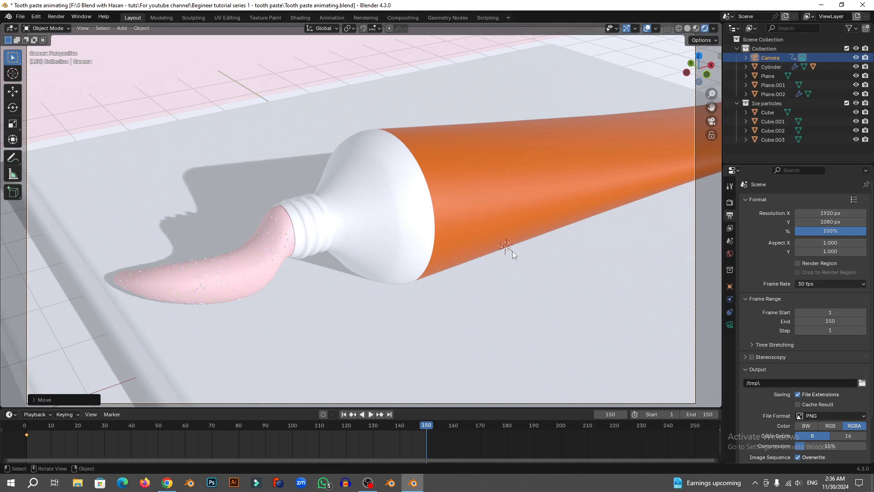
key(n)
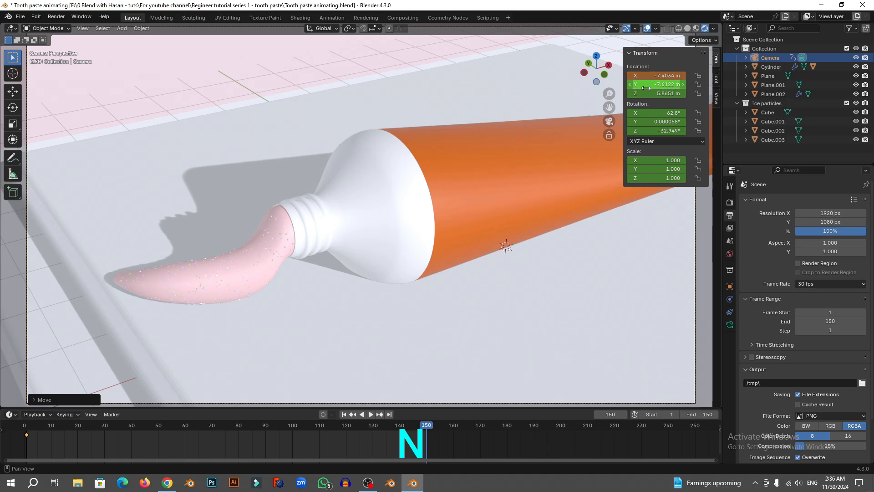
key(i)
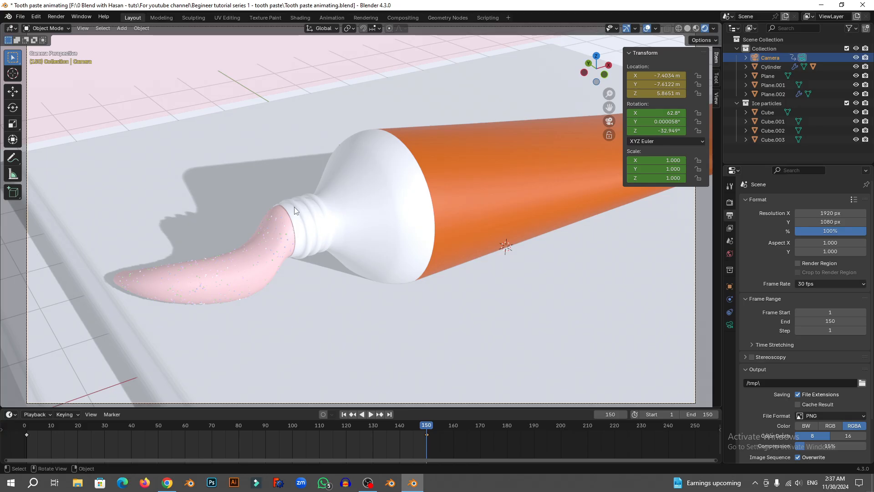
Step: Rotate the camera around the Z axis to about -24.8° and keyframe its rotation at frame 150
key(r)
key(z)
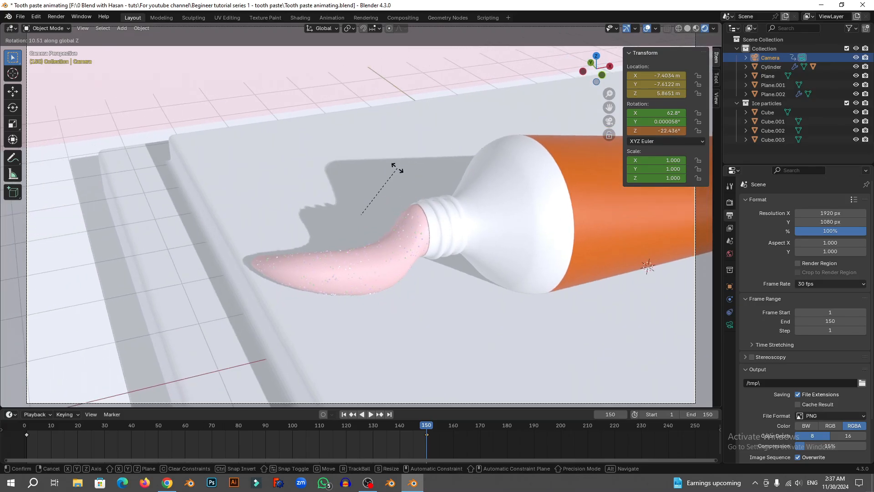
click(398, 163)
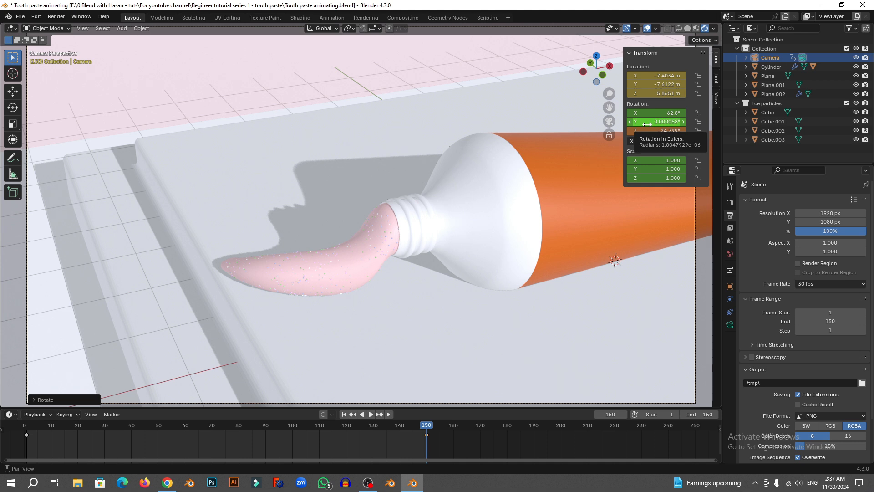
key(i)
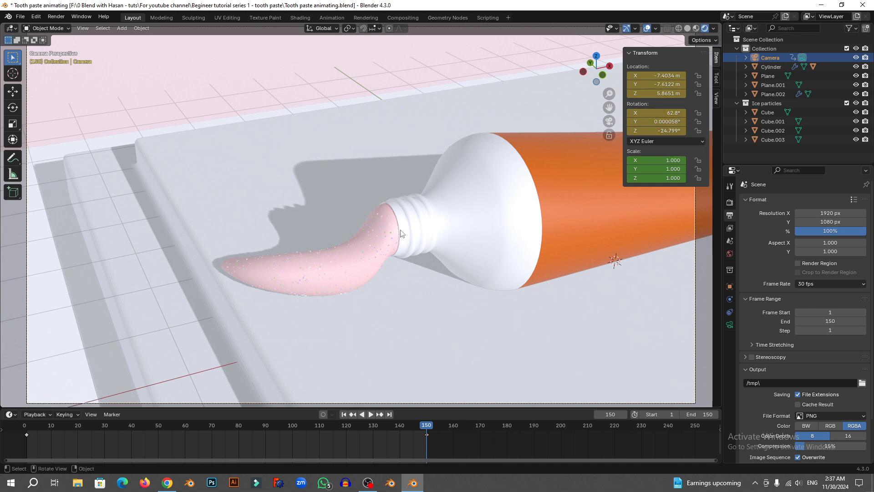
Step: Play the camera animation from the first frame with the transform values hidden
click(344, 414)
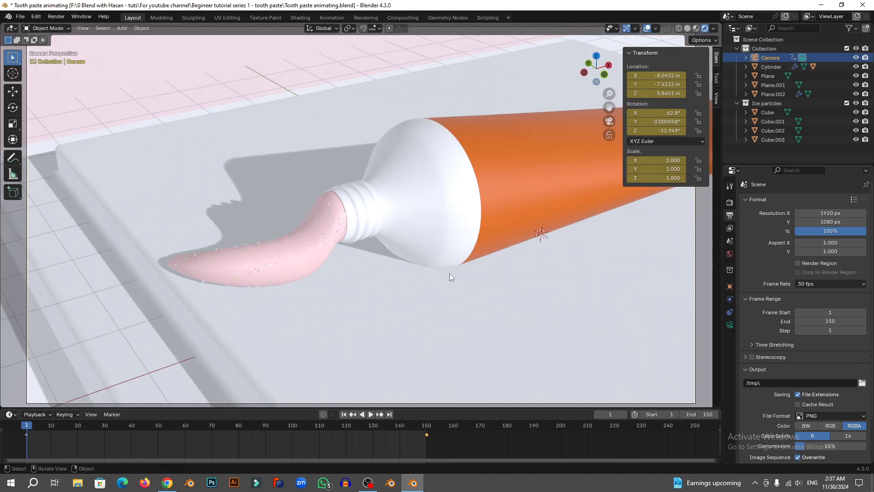
key(n)
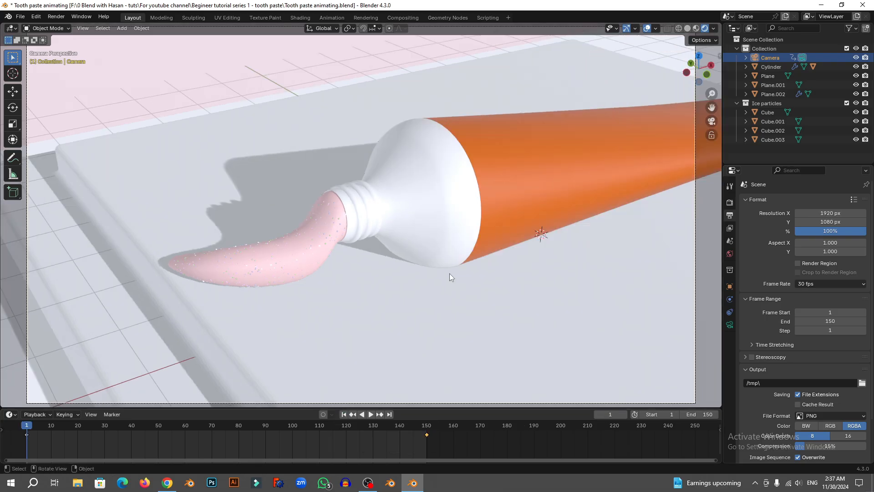
key(space)
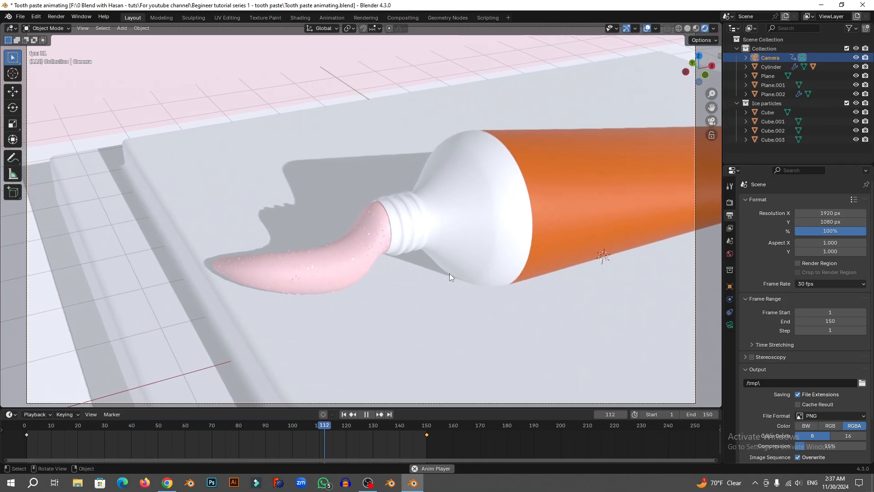
key(space)
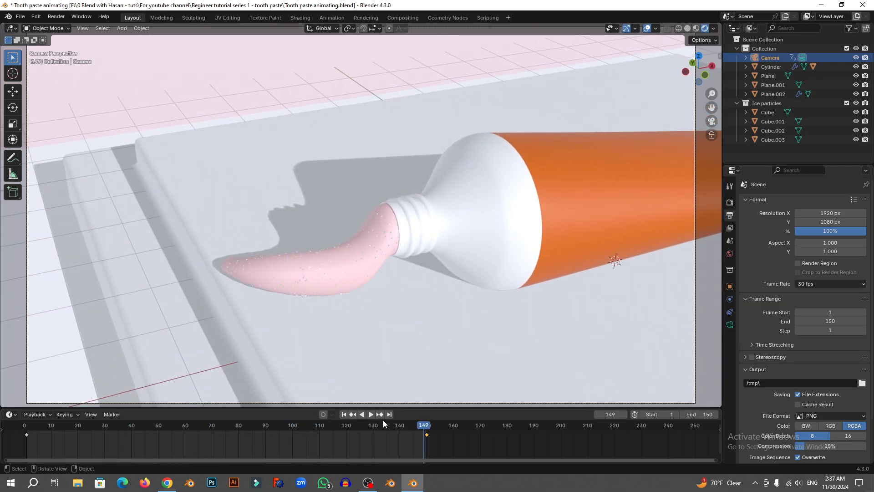
Step: At frame 150, move the camera further along the X axis to about -6.78 m and update its location keyframe
click(426, 426)
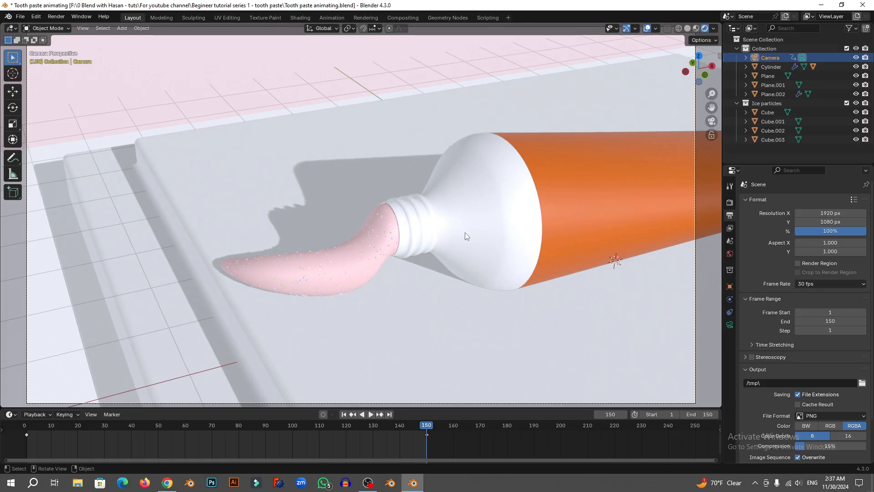
key(n)
scroll(460, 230, down, 2)
key(g)
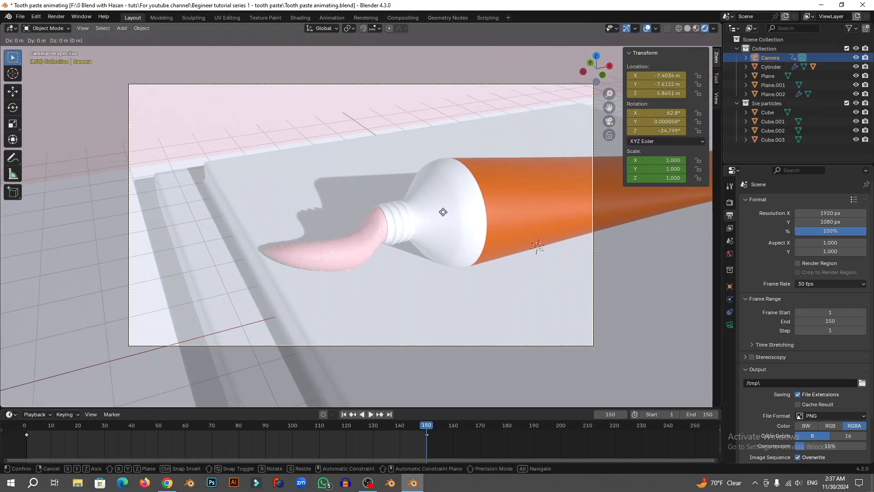
key(Escape)
scroll(444, 214, up, 2)
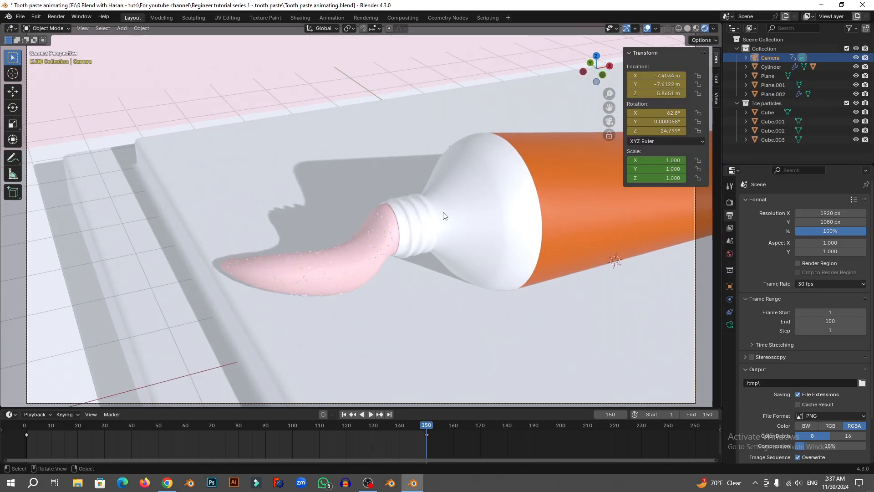
key(g)
key(x)
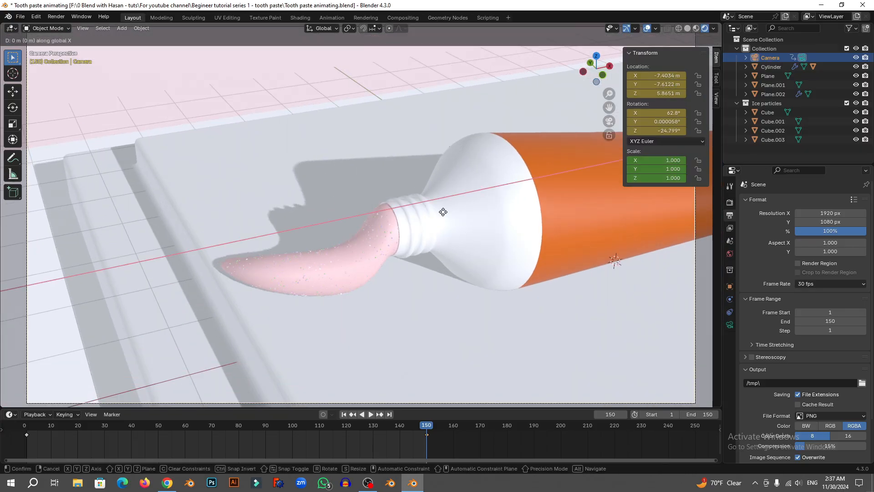
click(533, 250)
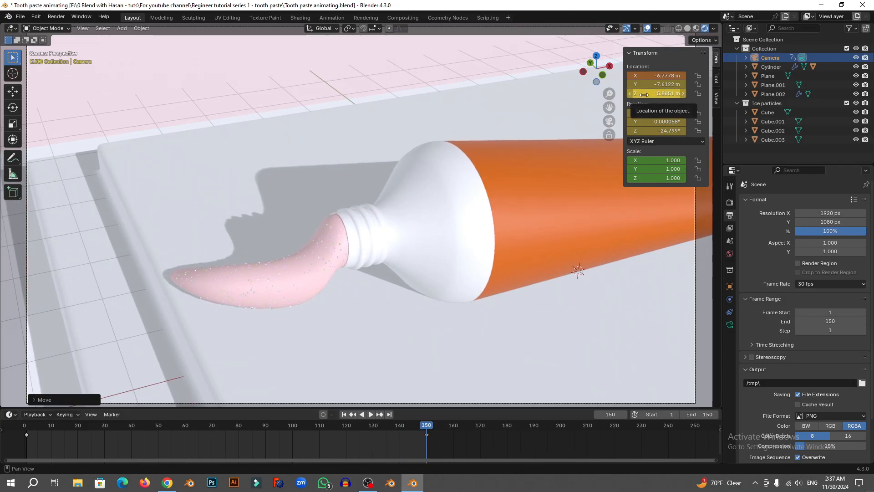
key(i)
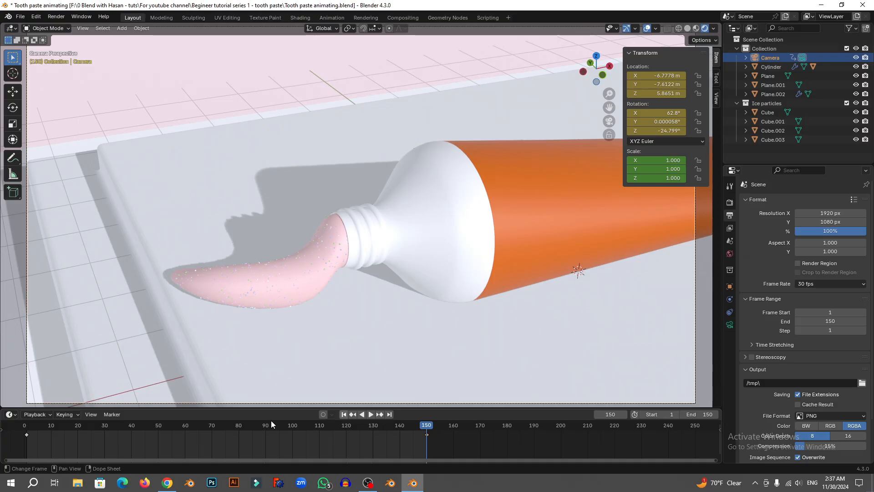
Step: Keyframe the camera's 45 mm focal length at frame 1
click(26, 430)
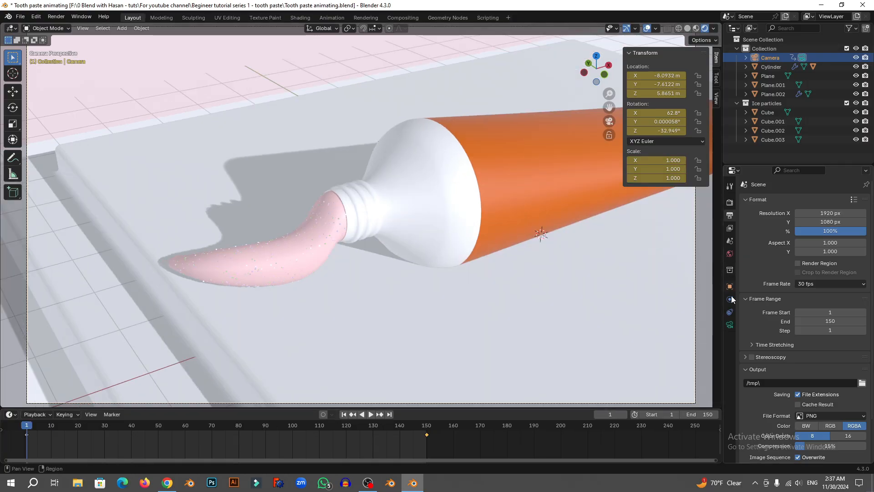
click(730, 325)
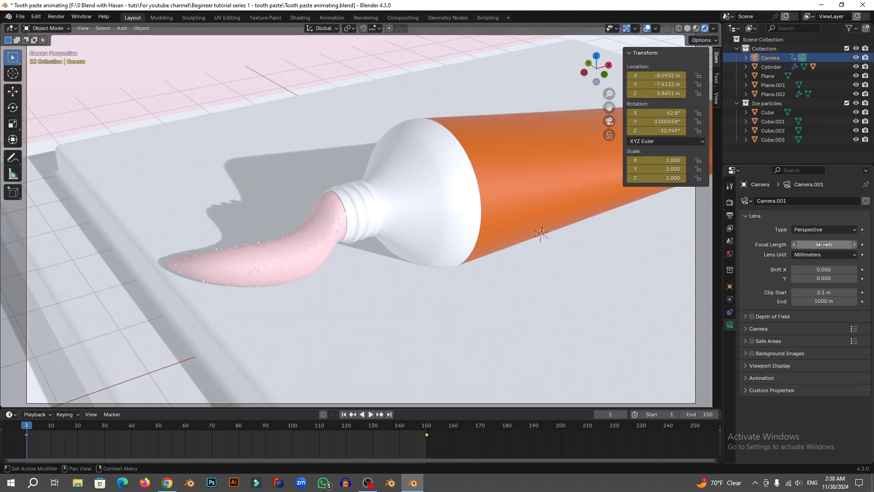
key(i)
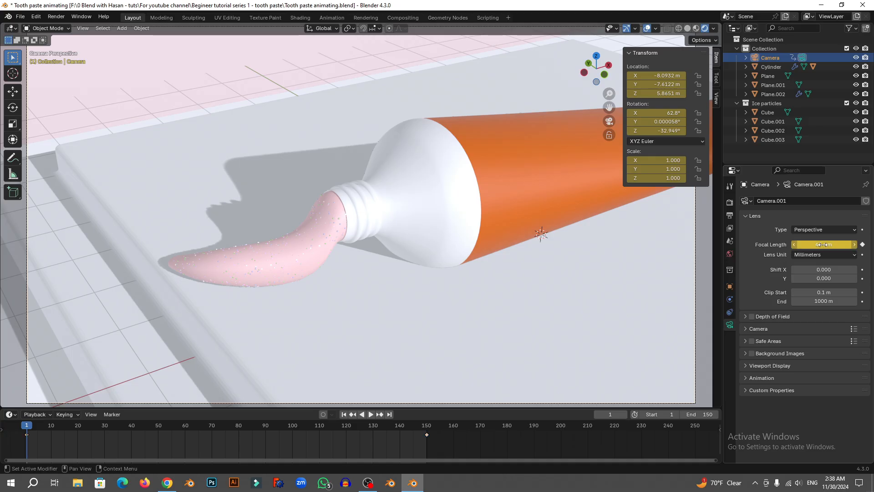
Step: Set the camera's focal length to 37 mm at frame 150 and keyframe it
click(427, 426)
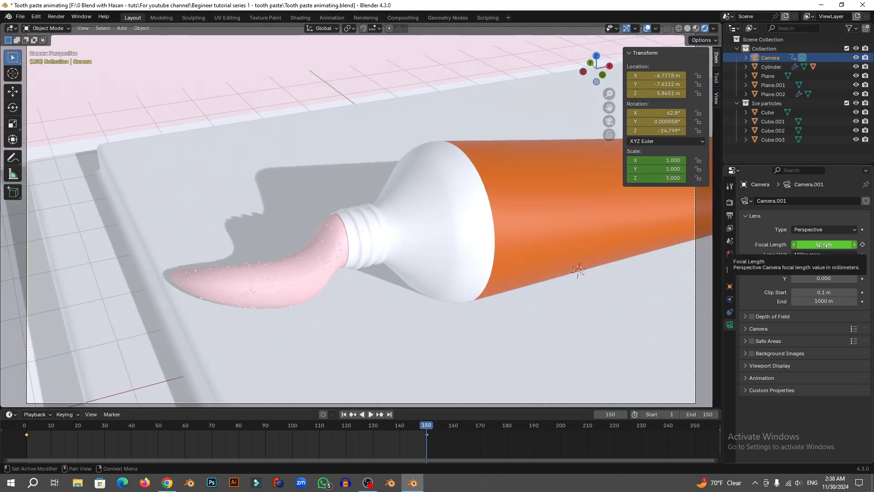
drag(819, 244, 776, 245)
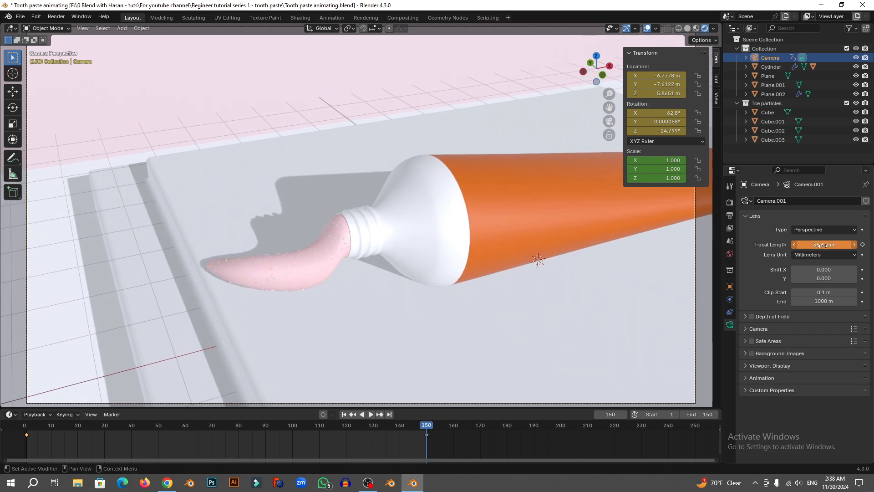
click(823, 246)
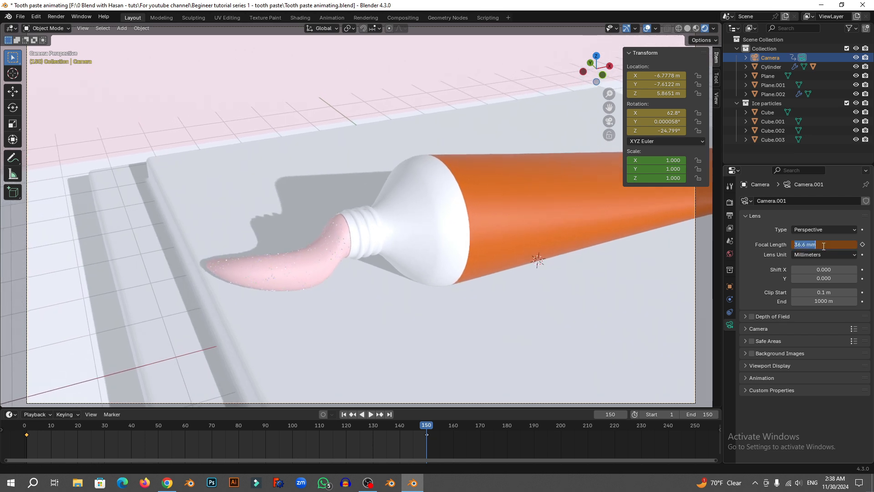
text(37)
key(Return)
key(i)
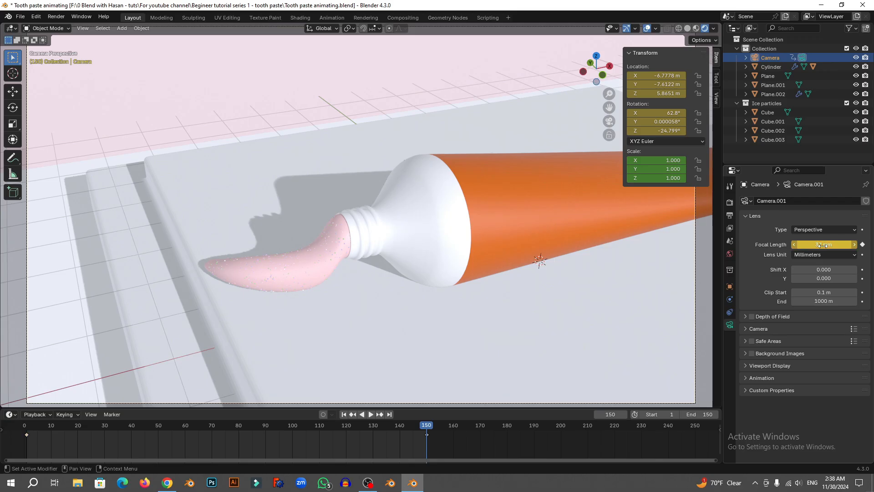
Step: Hide the transform values and play the camera animation from frame 1 to check the focal length change
key(n)
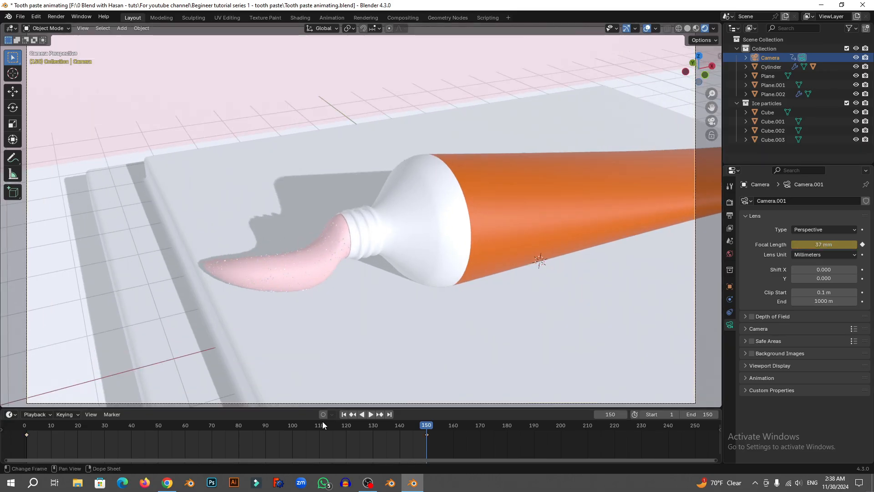
click(344, 415)
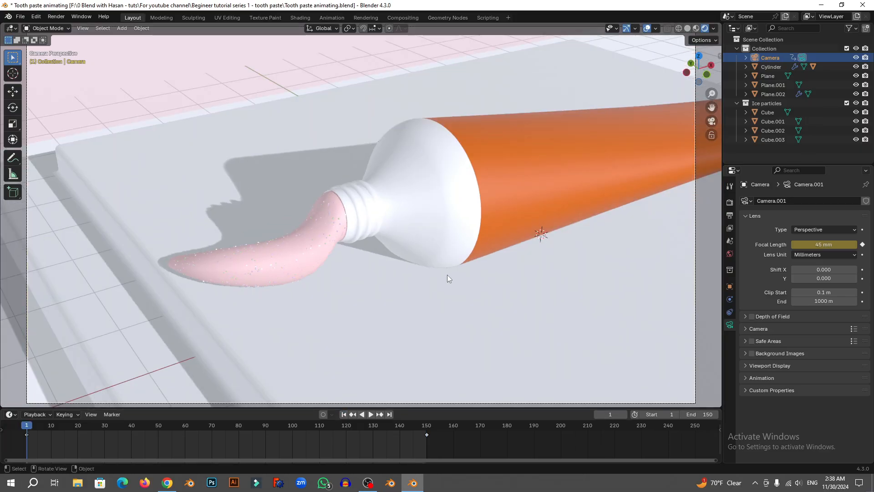
key(space)
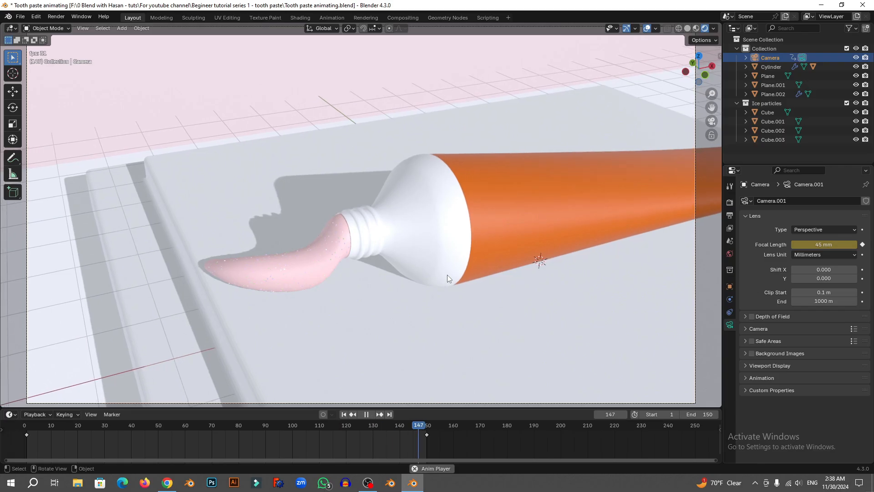
key(space)
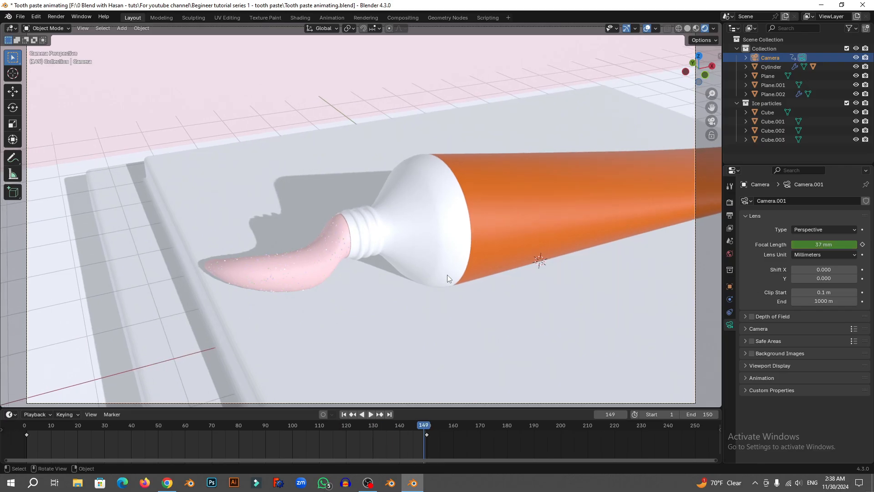
click(730, 202)
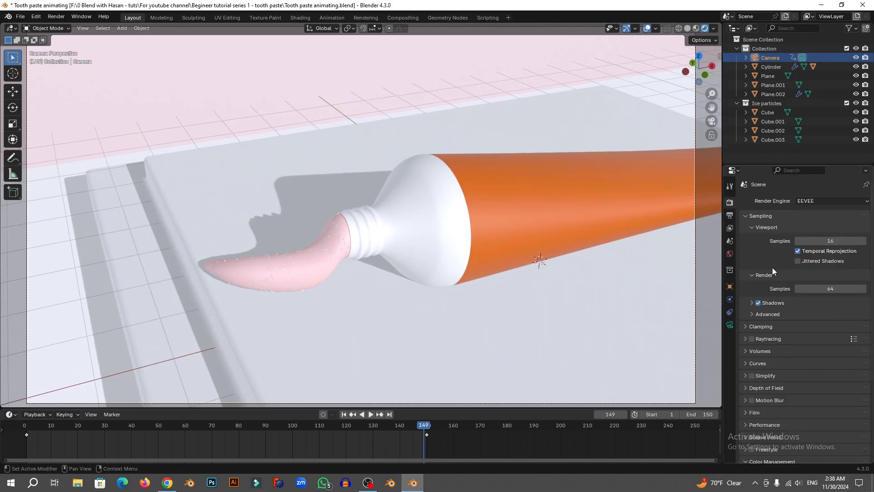
click(730, 214)
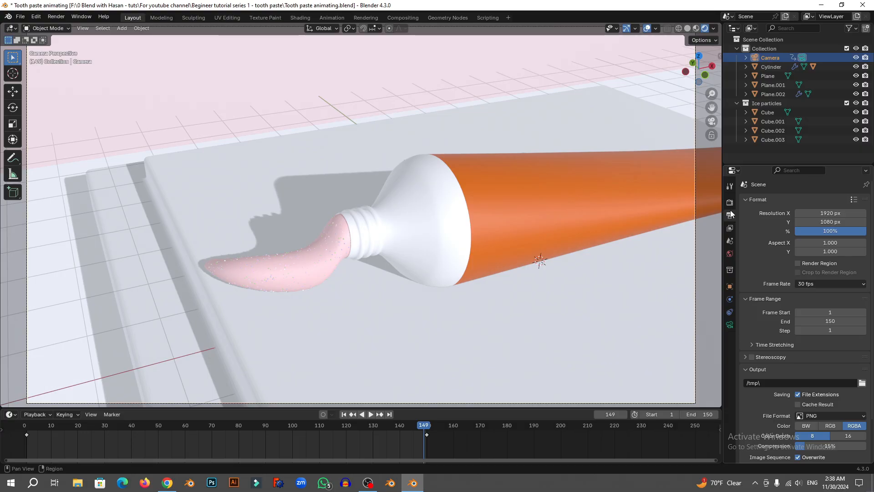
click(730, 202)
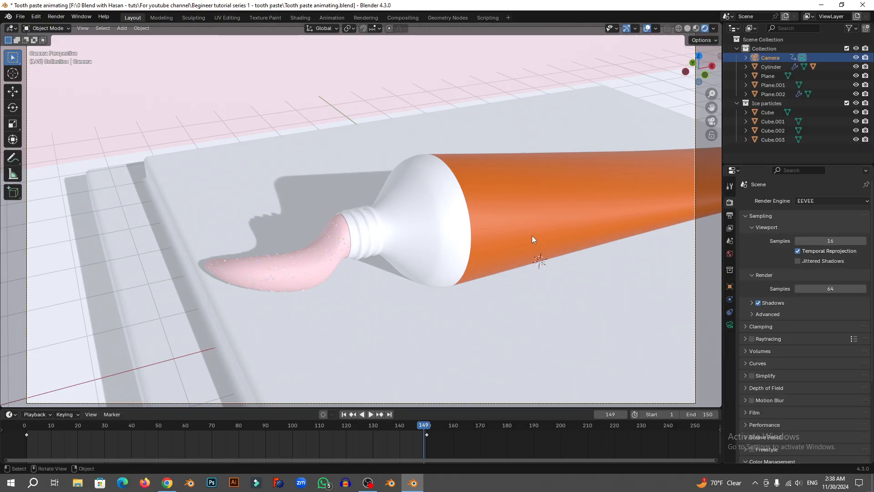
scroll(811, 275, down, 5)
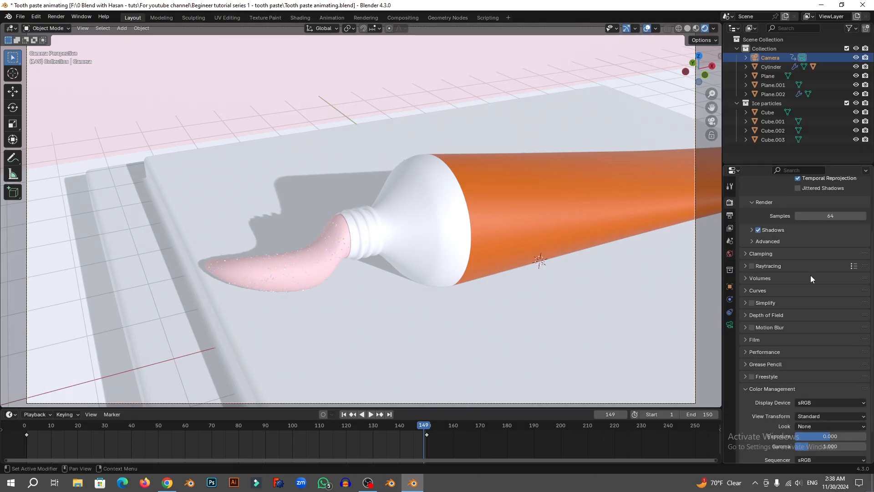
scroll(771, 350, up, 5)
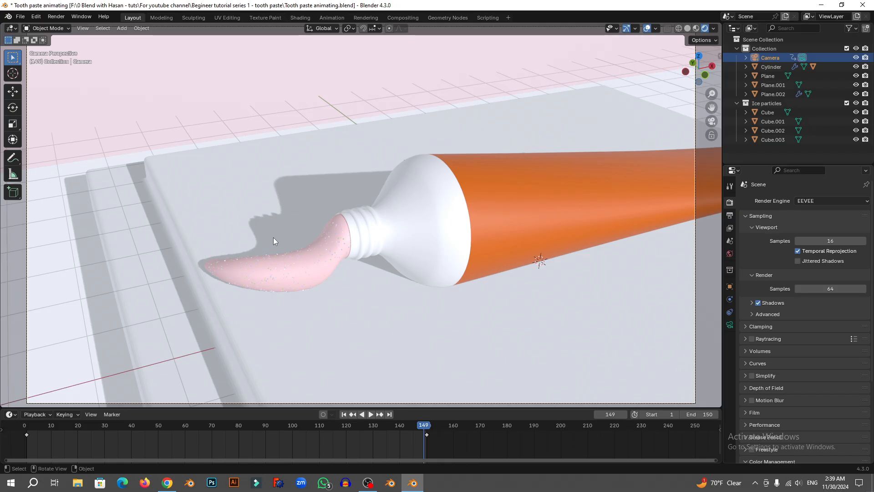
Step: Set the render output path to the tooth paste project folder on drive F:, where the blend files are stored
click(730, 215)
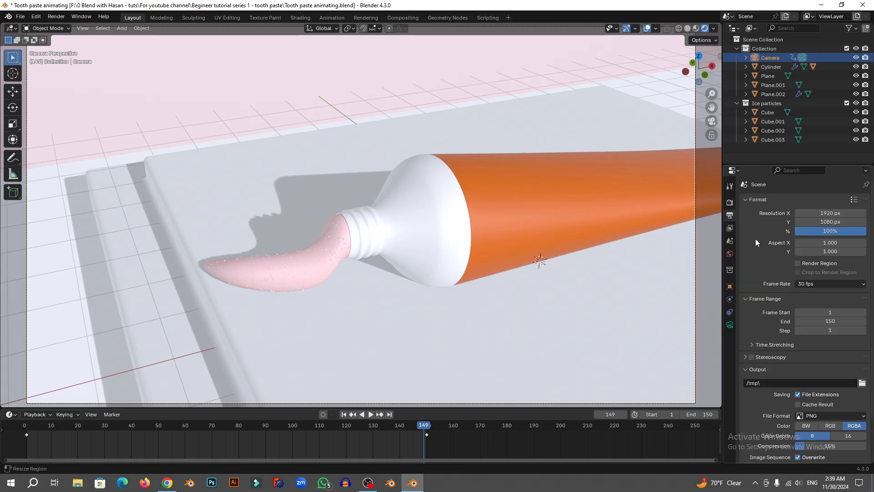
scroll(799, 277, down, 3)
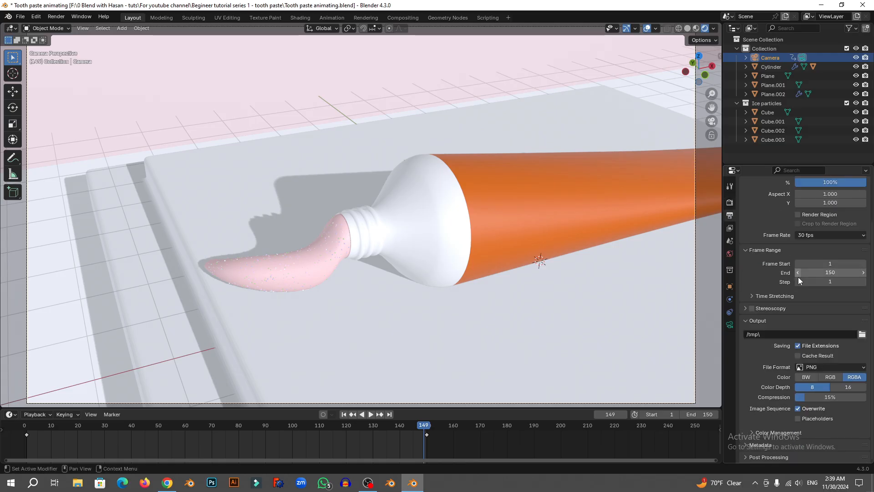
click(864, 336)
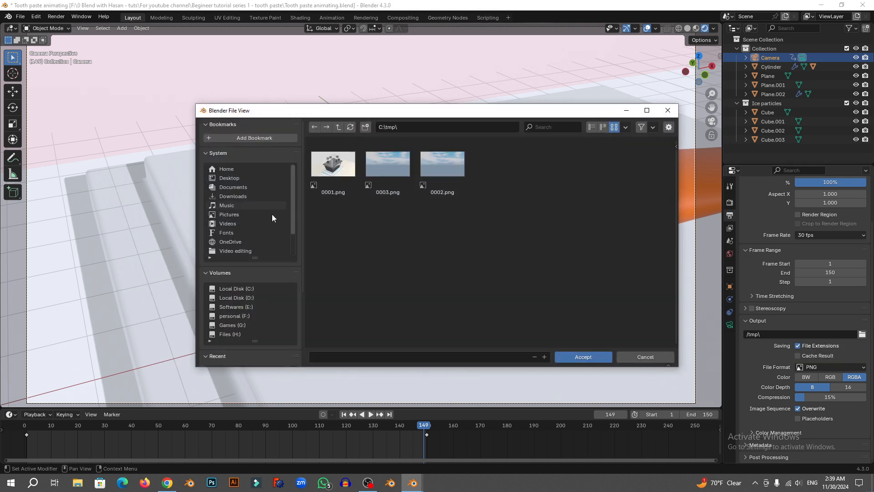
click(242, 316)
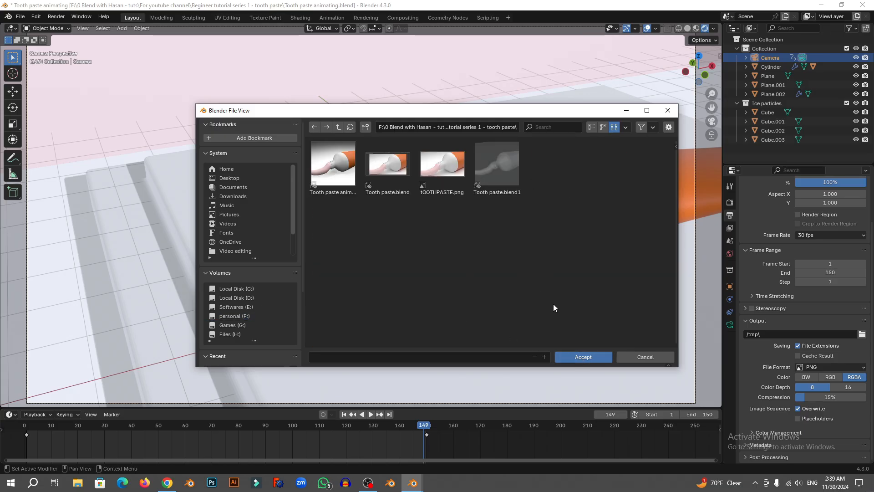
click(578, 358)
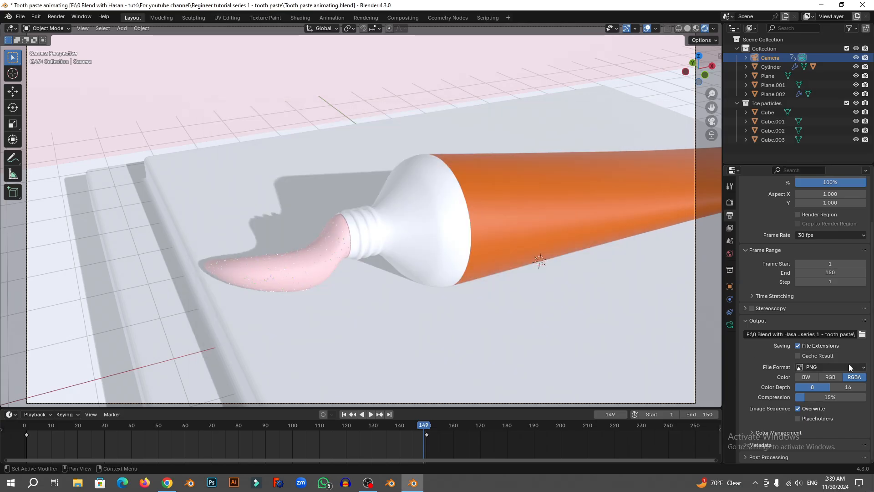
Step: Set the output file format to FFmpeg Video with an MPEG-4 container
click(816, 367)
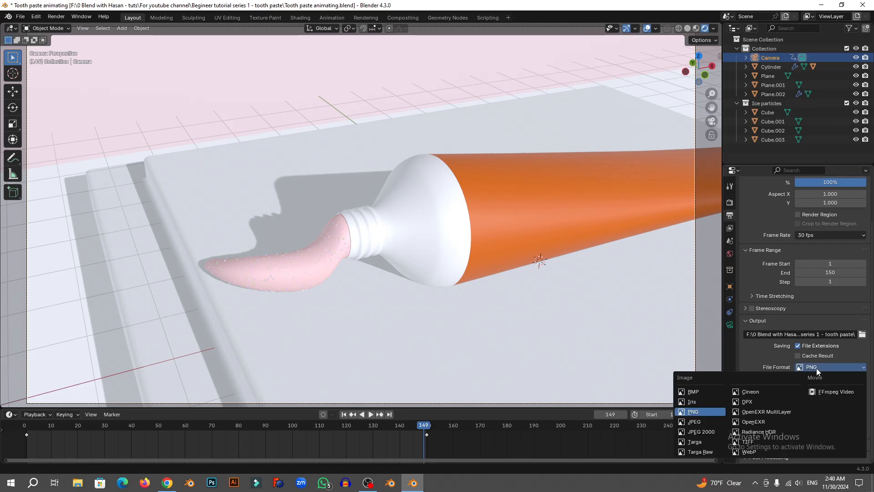
click(849, 392)
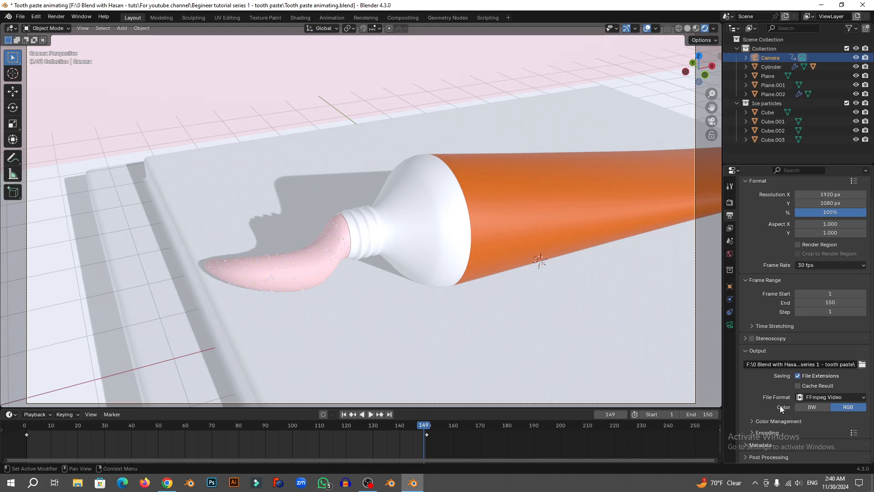
click(756, 433)
scroll(846, 386, down, 5)
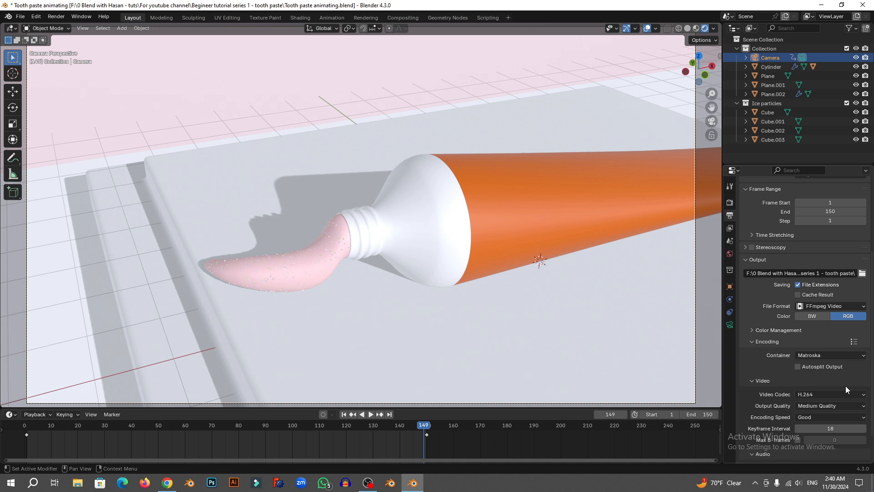
scroll(846, 386, down, 2)
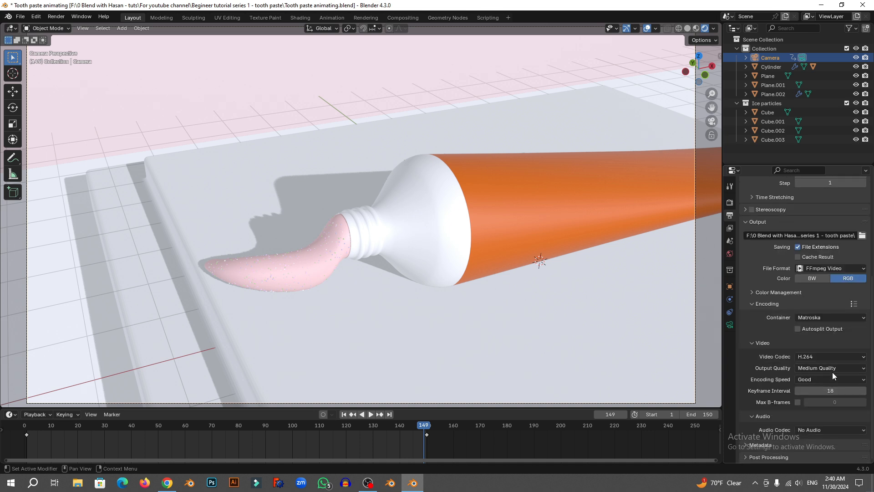
click(822, 318)
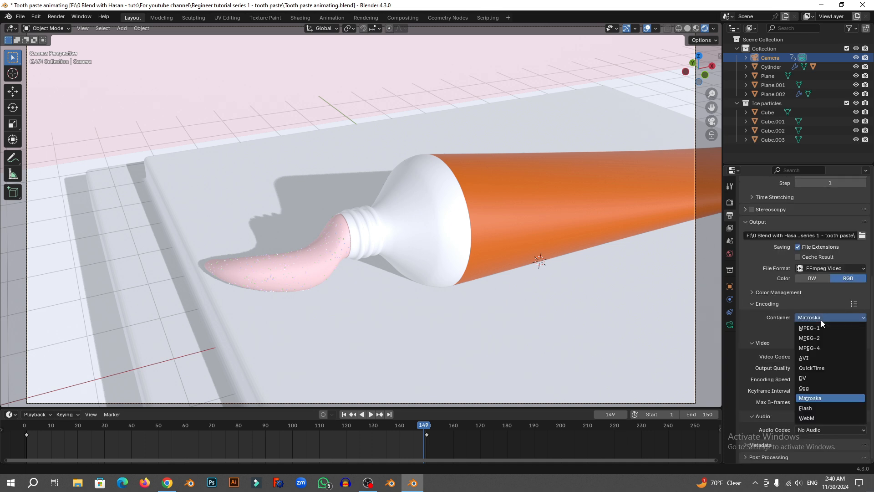
click(823, 348)
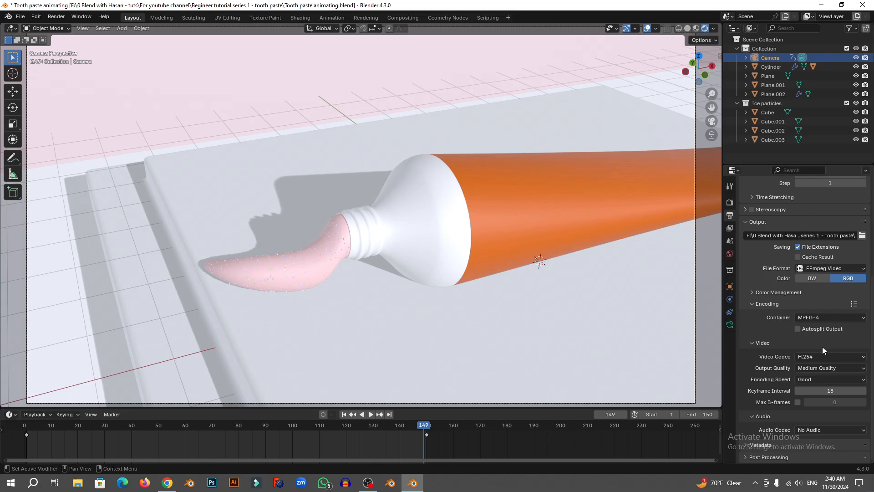
Step: Set the video output quality to High Quality and return to the render engine settings
click(826, 369)
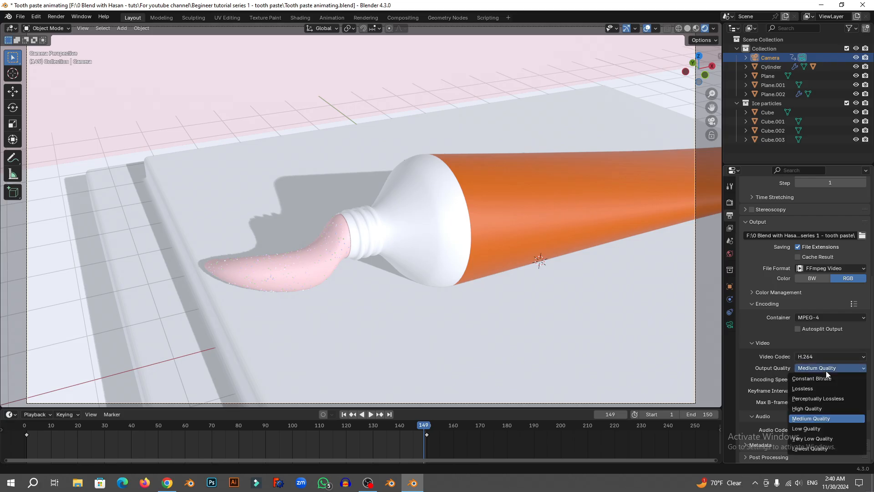
click(814, 408)
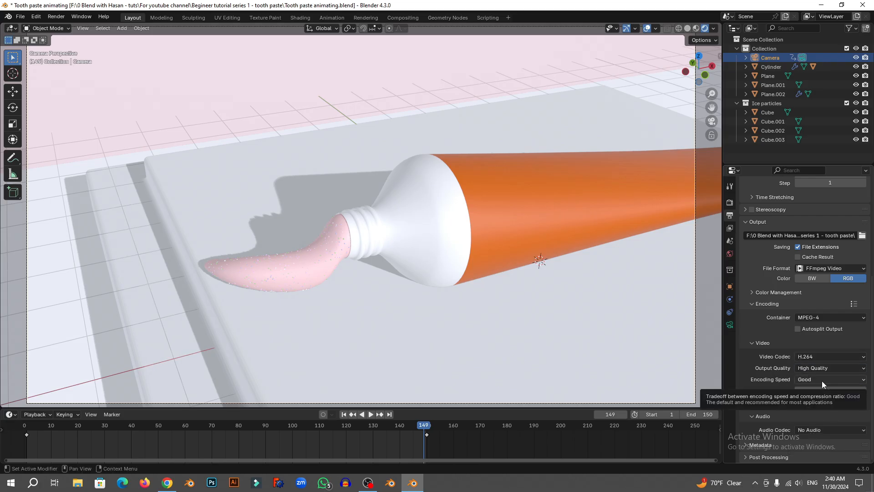
scroll(821, 381, up, 3)
scroll(821, 381, down, 3)
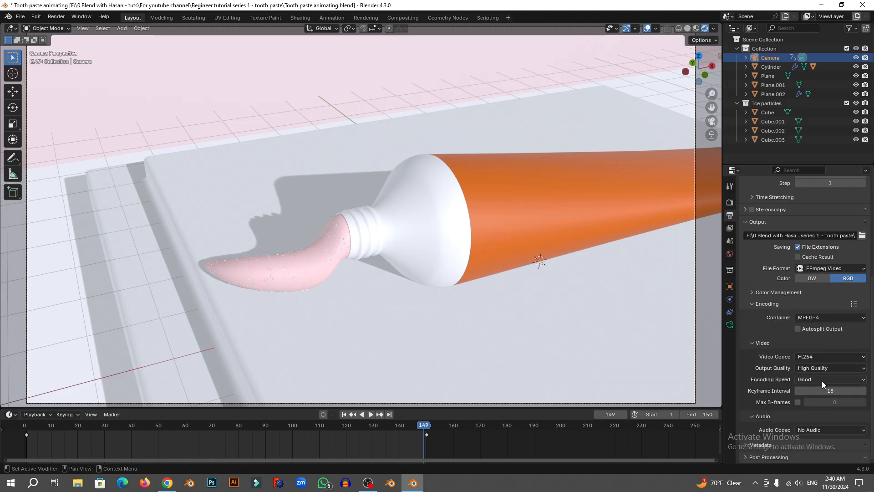
scroll(781, 302, up, 8)
click(729, 201)
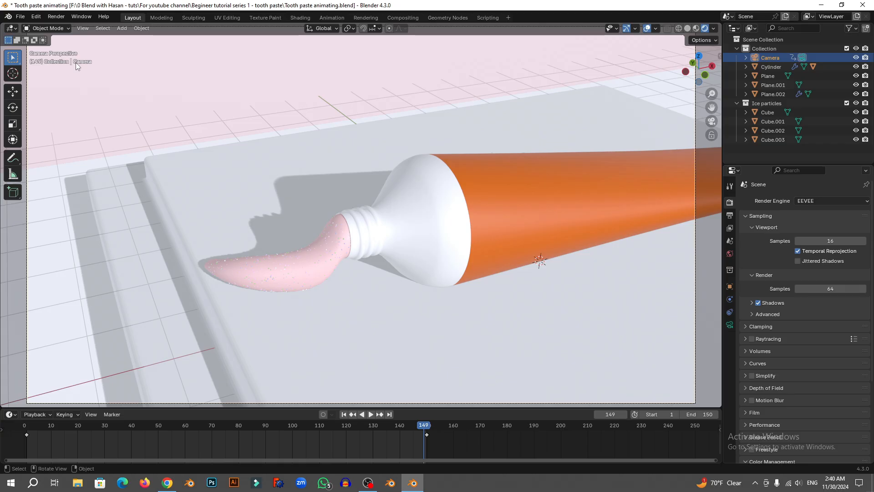
click(54, 16)
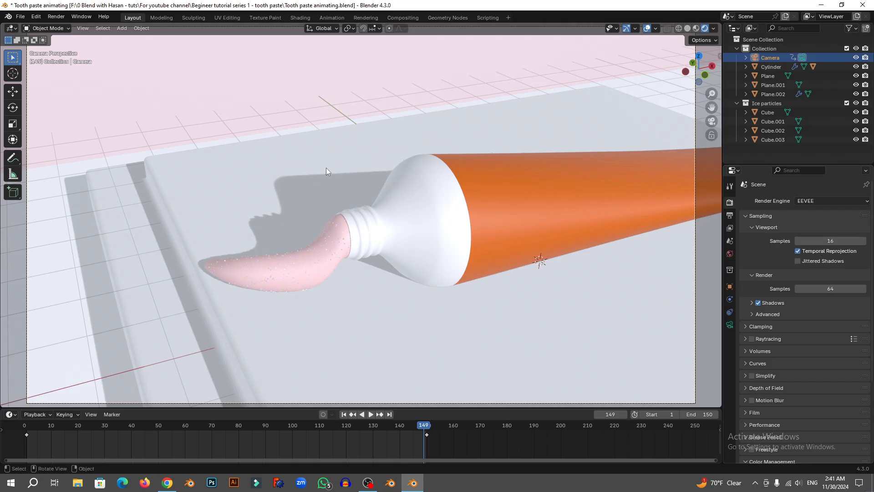
Step: Try EEVEE render sample counts of 256 and 64
click(829, 290)
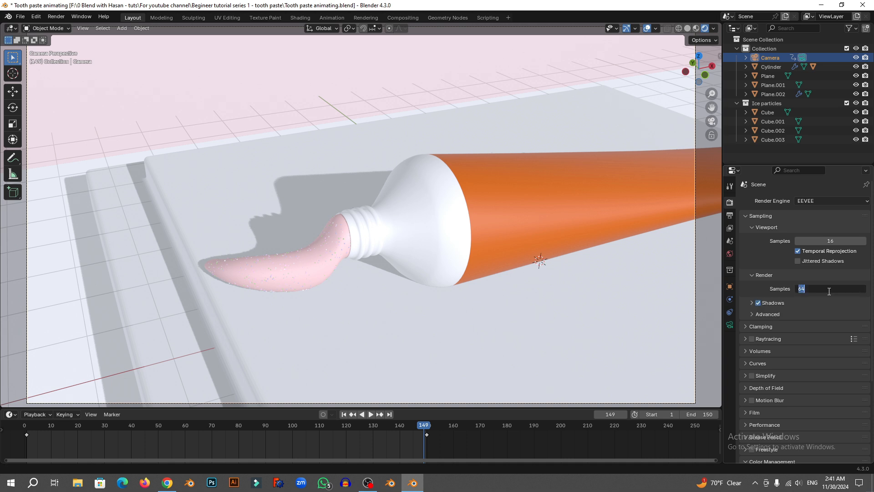
text(256)
key(Return)
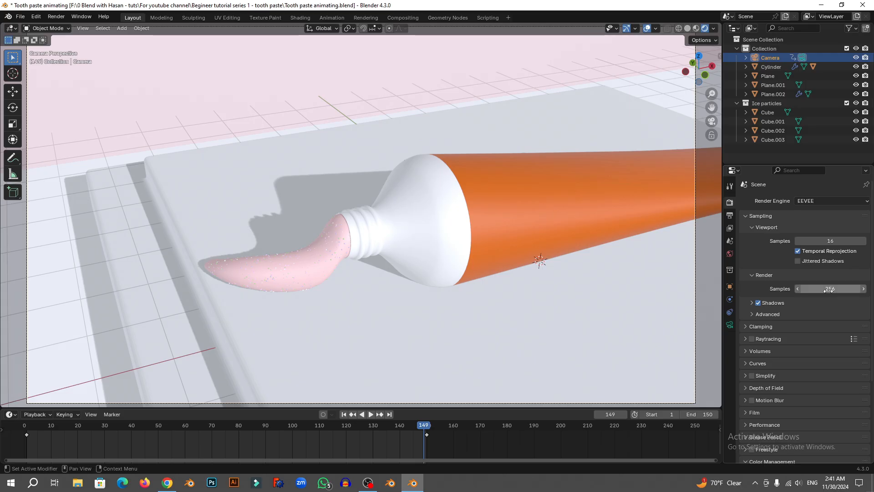
click(829, 290)
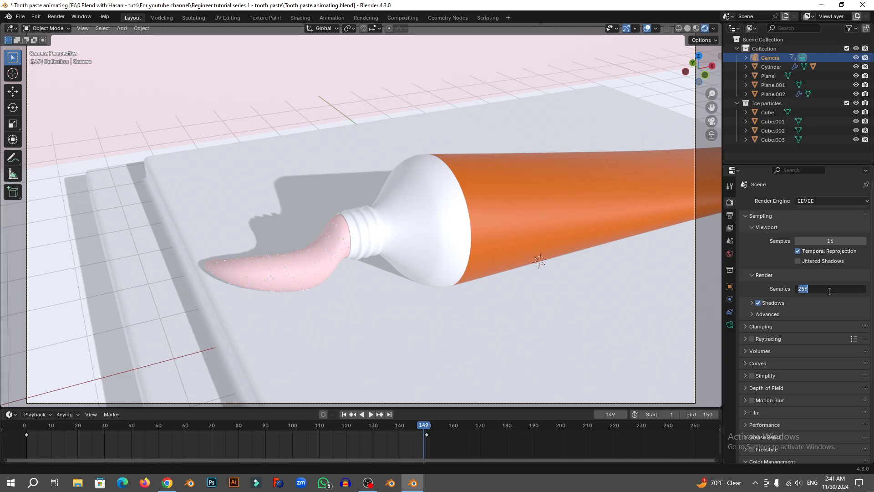
text(64)
key(Return)
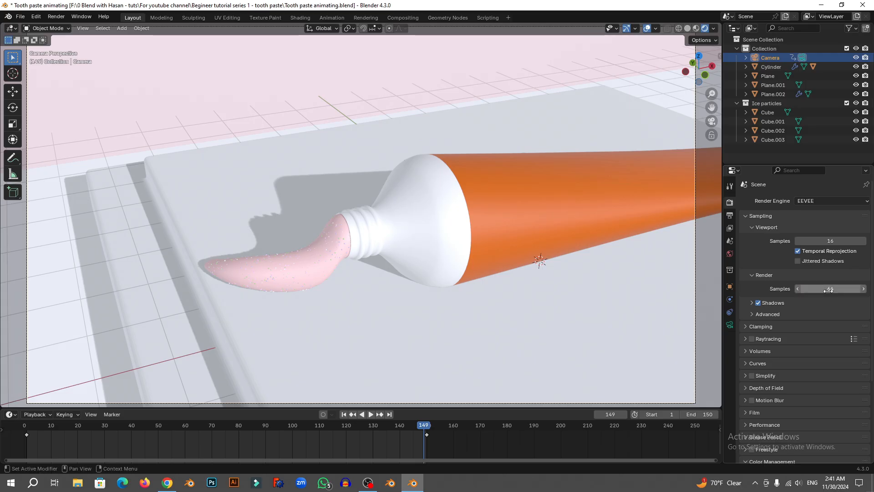
Step: Set the EEVEE render samples to 128
click(829, 290)
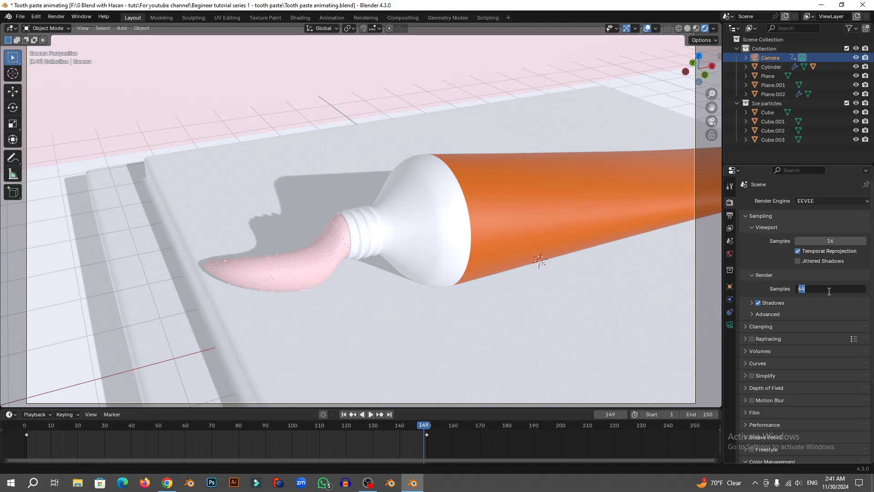
text(128)
key(Return)
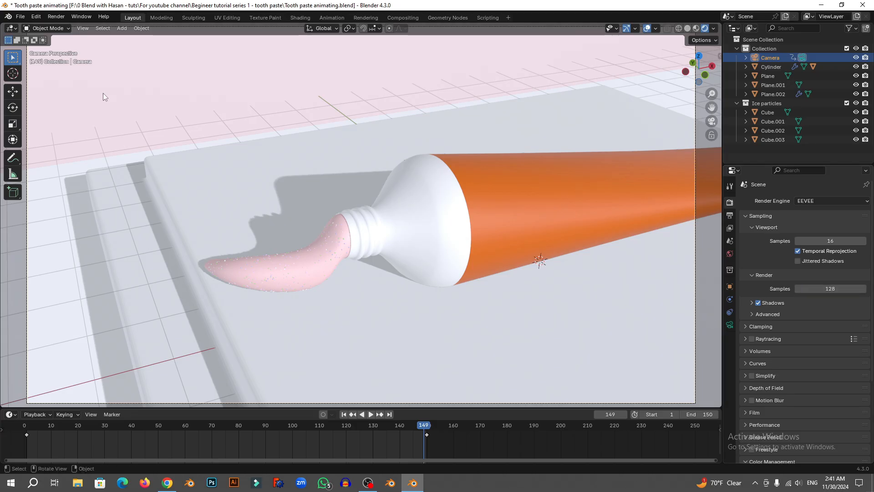
Step: Start rendering the full camera animation and view the frames in the render window
click(55, 17)
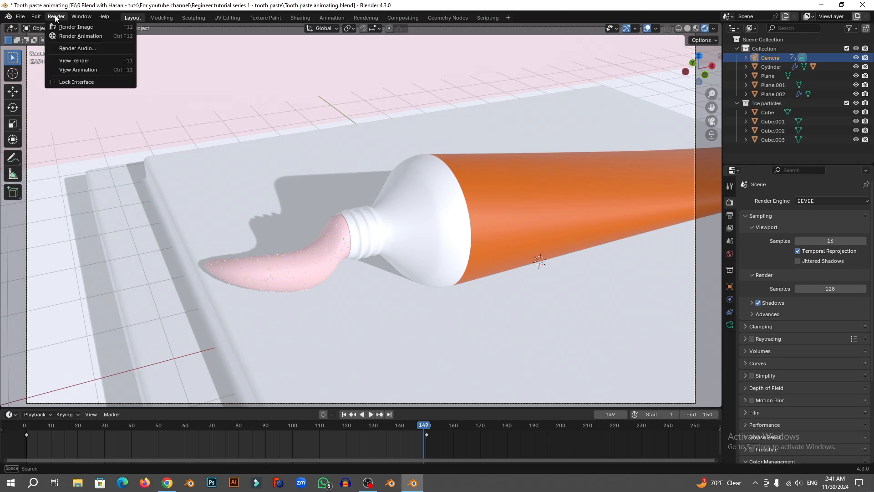
click(81, 36)
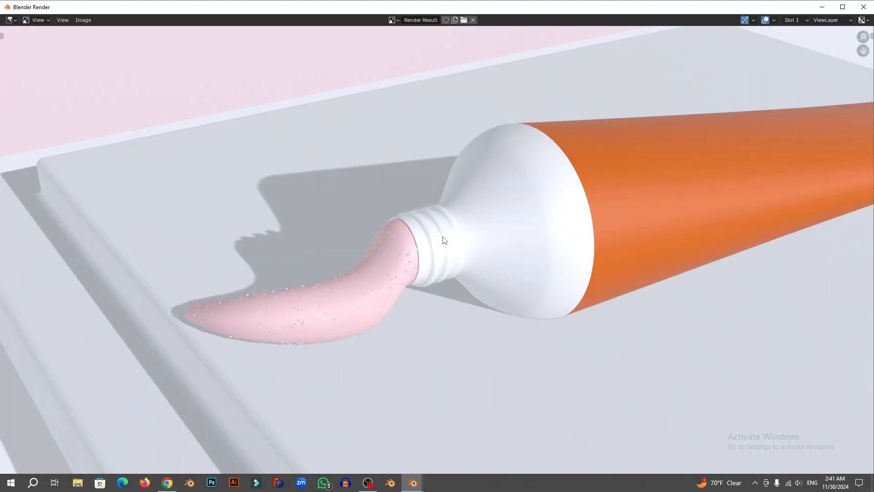
scroll(445, 241, down, 1)
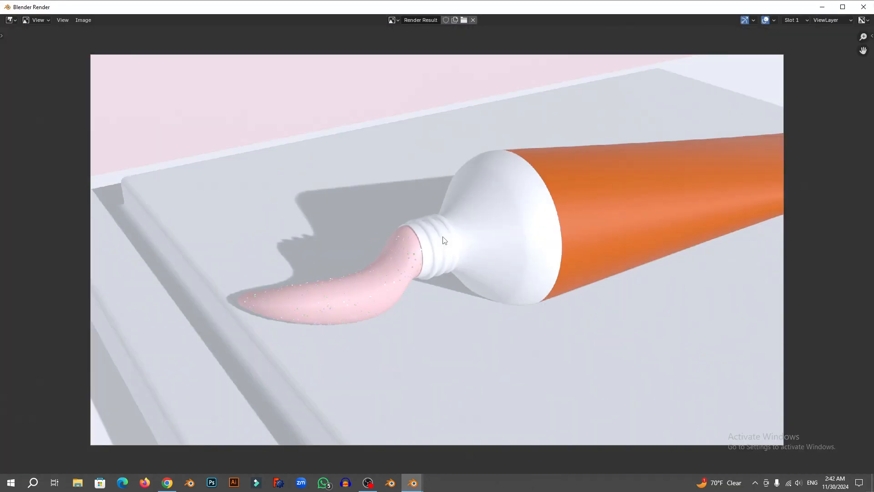